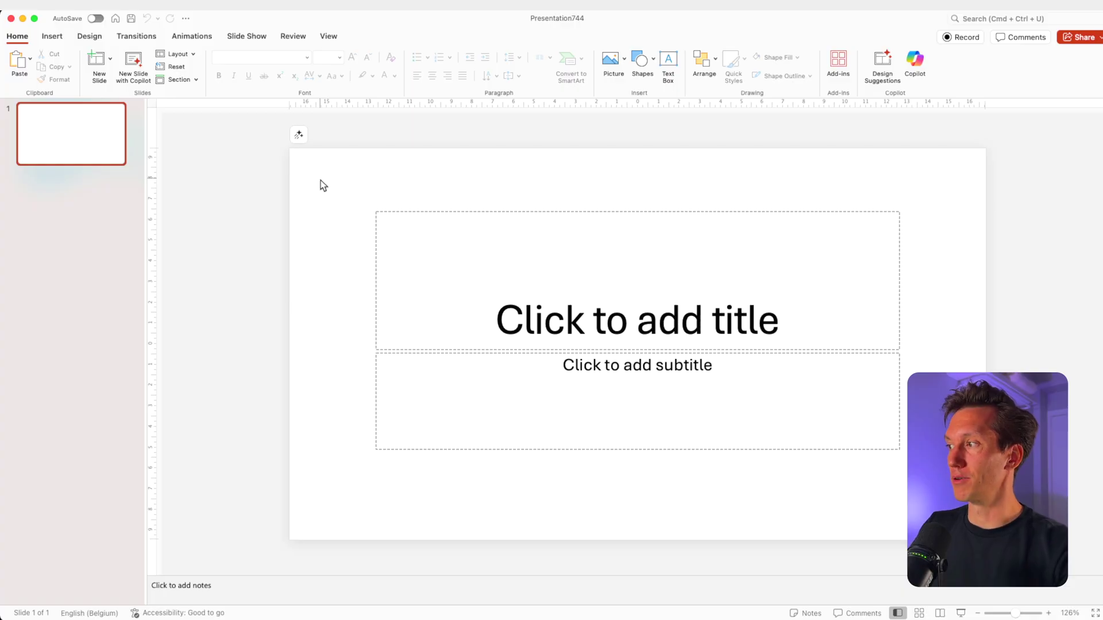
Switch the first slide to the Blank layout
click(178, 54)
click(234, 137)
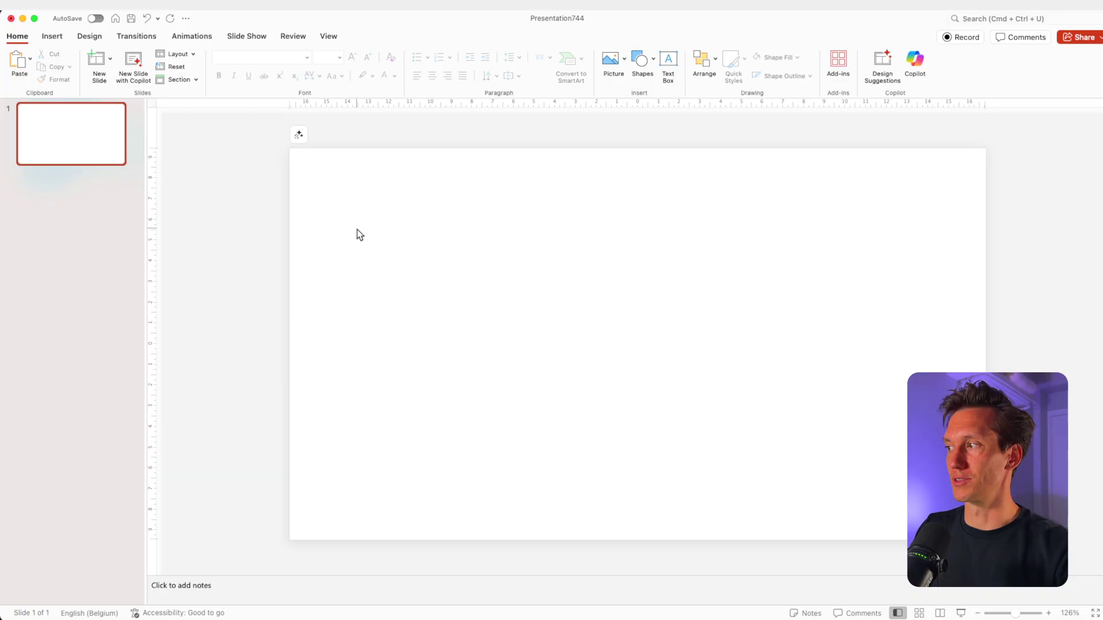
Fill the slide background with a solid bright blue picked from the custom colour wheel
right_click(507, 210)
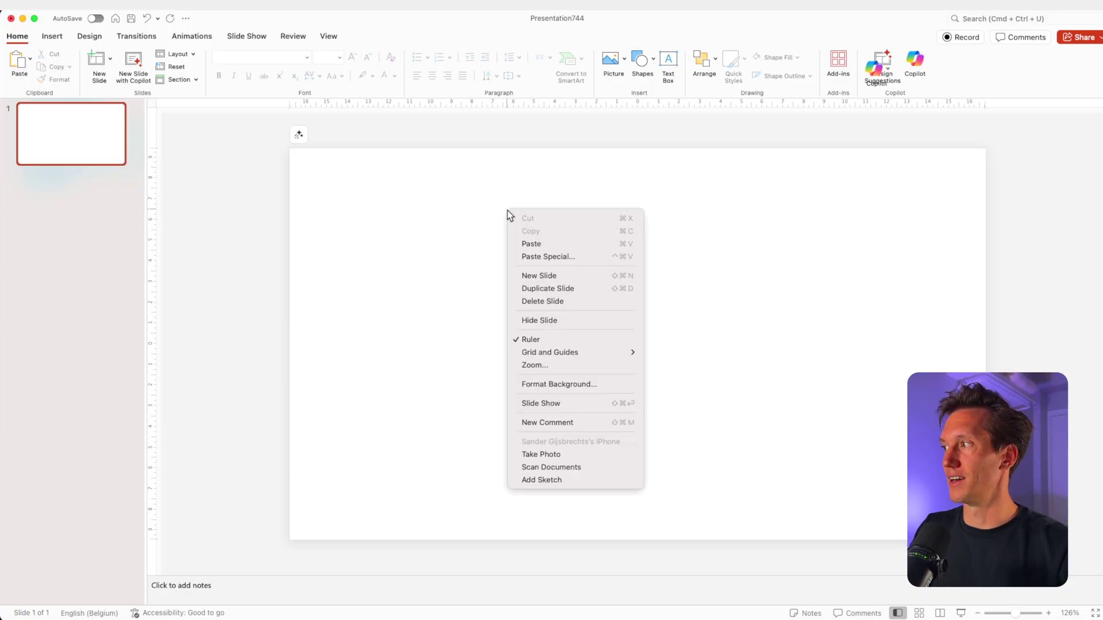
click(570, 386)
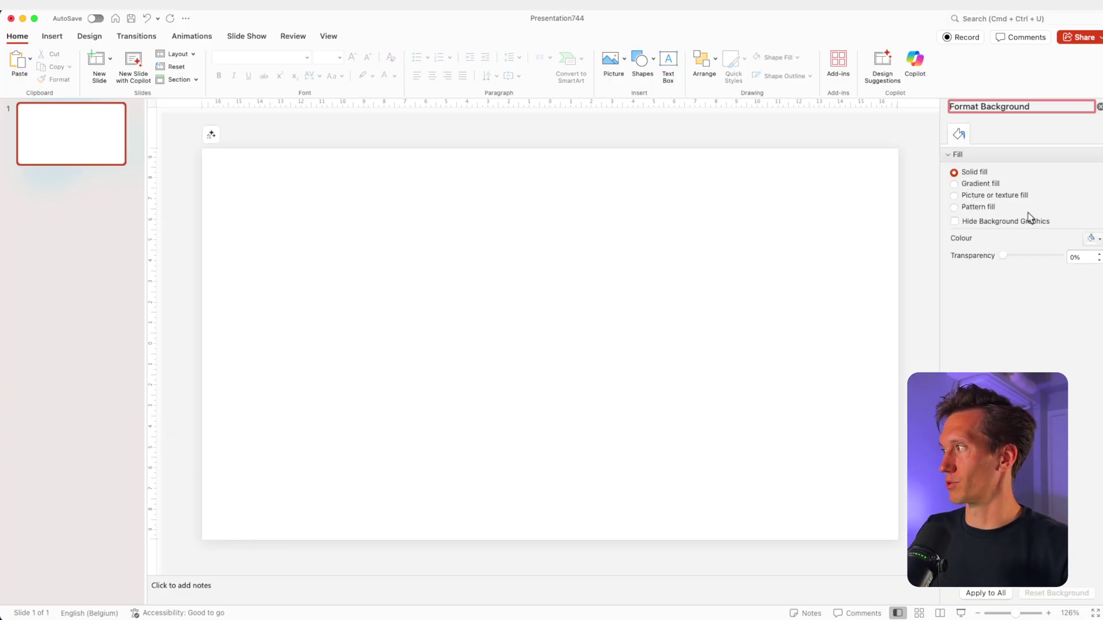
click(1091, 239)
click(1085, 402)
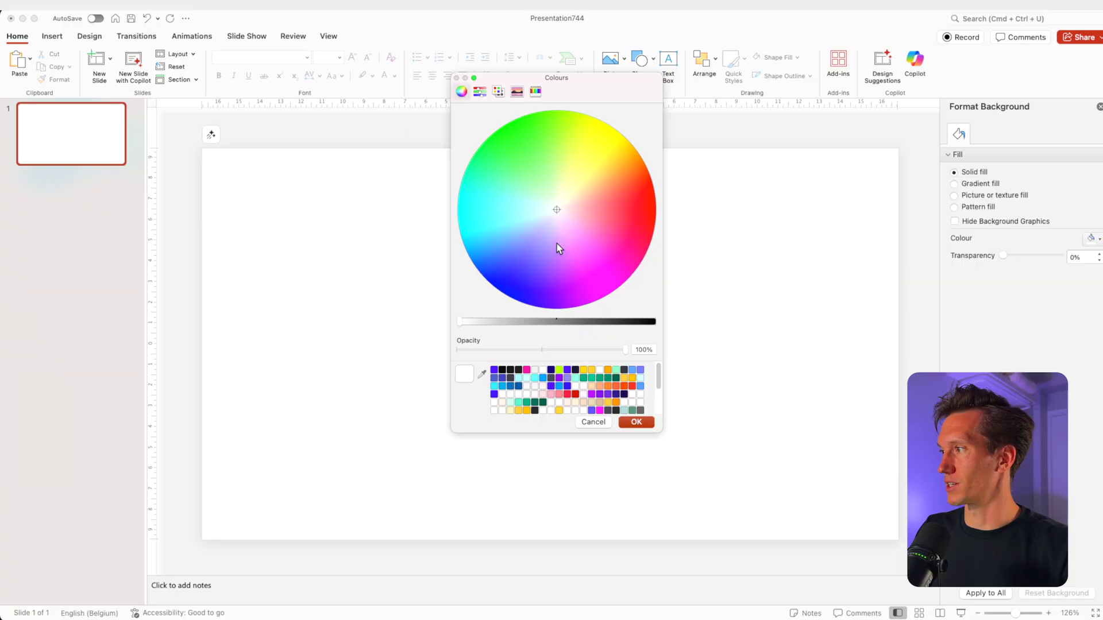
click(487, 252)
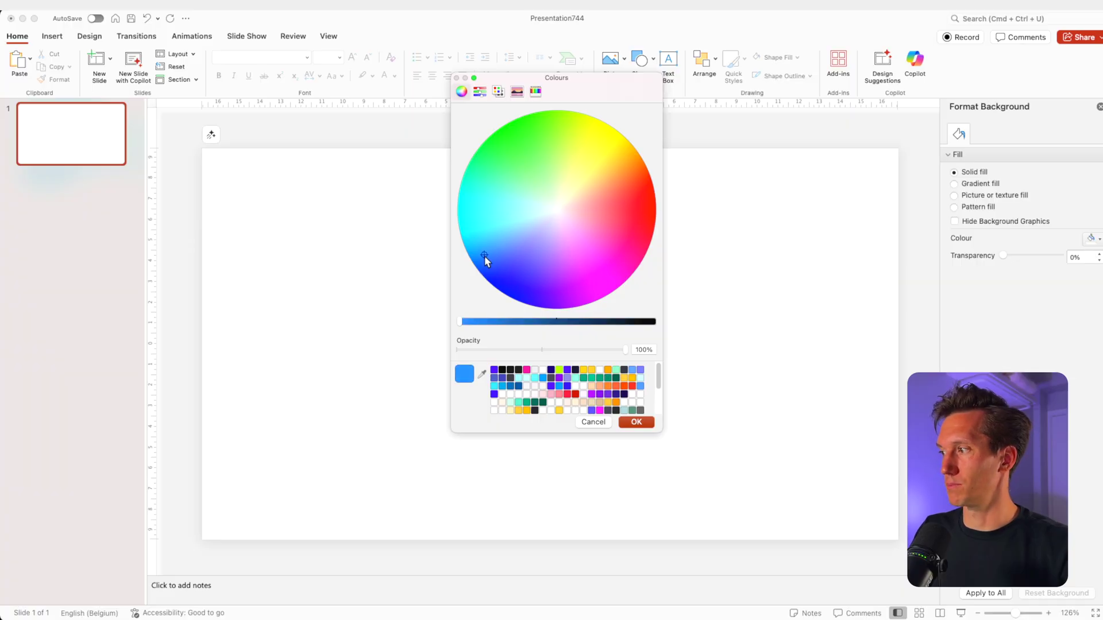
drag(487, 258, 469, 255)
click(620, 424)
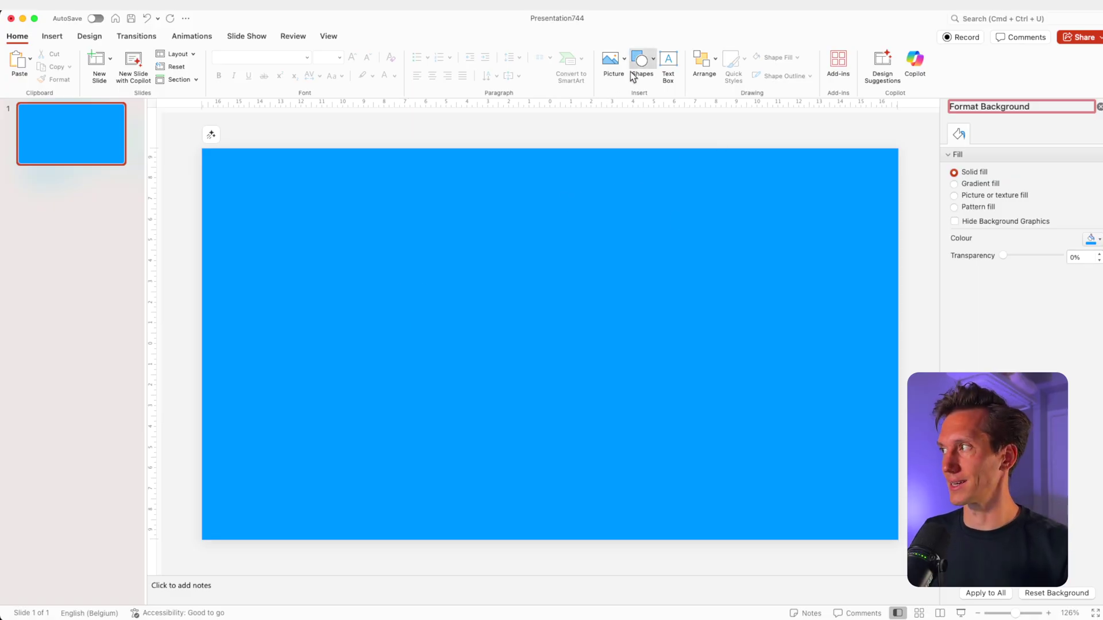
Draw a text box on the left of the slide, enter its text and make it white
click(667, 62)
drag(267, 254, 406, 279)
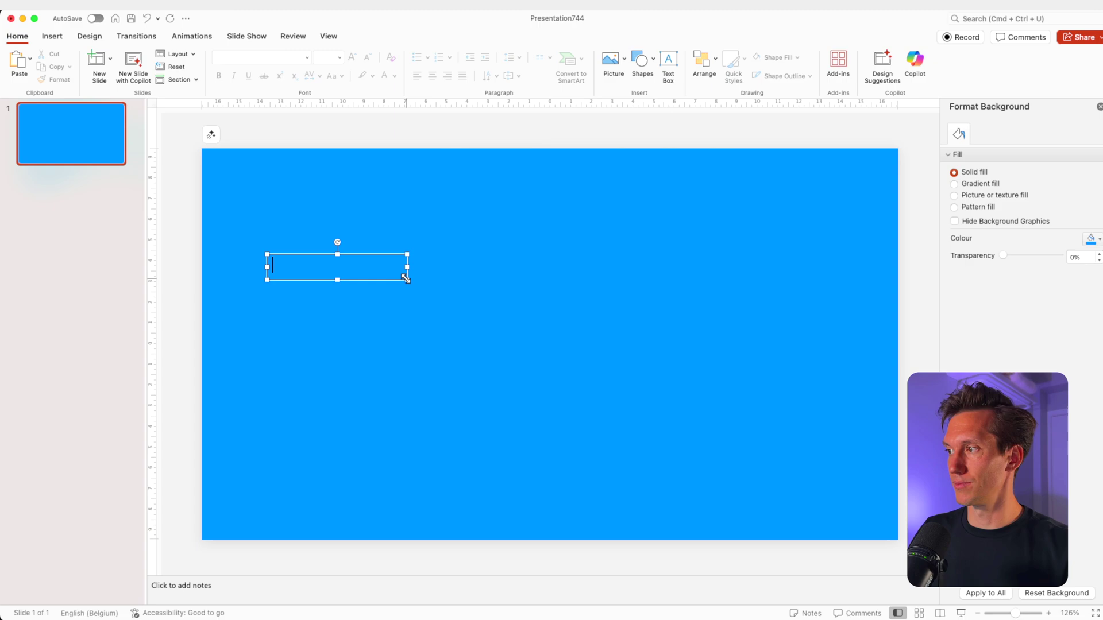
text(4)
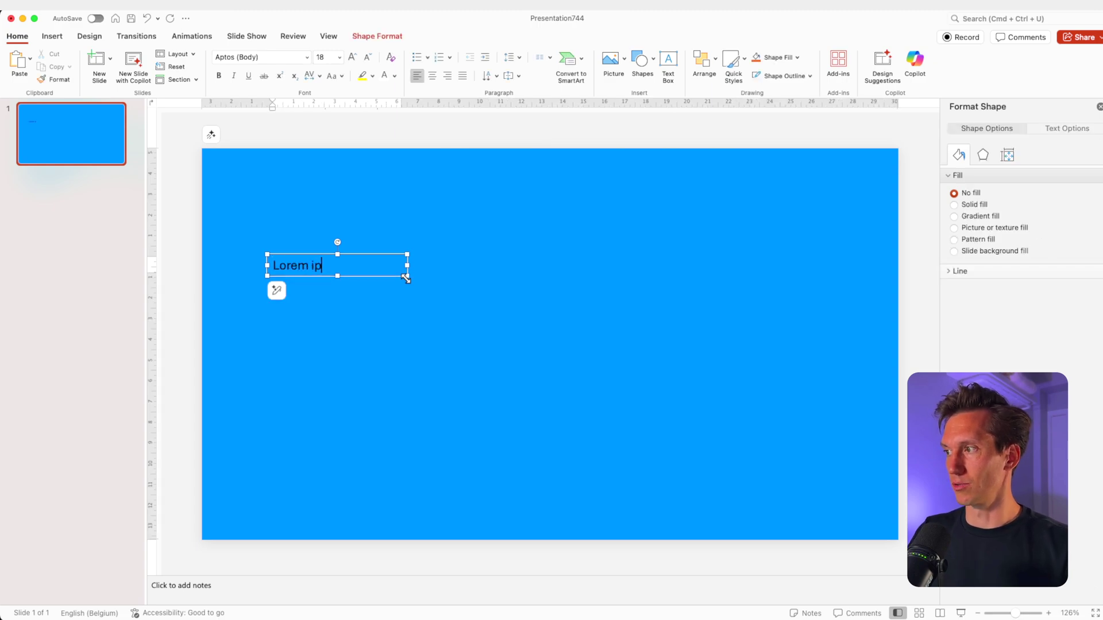
key(super+a)
click(266, 57)
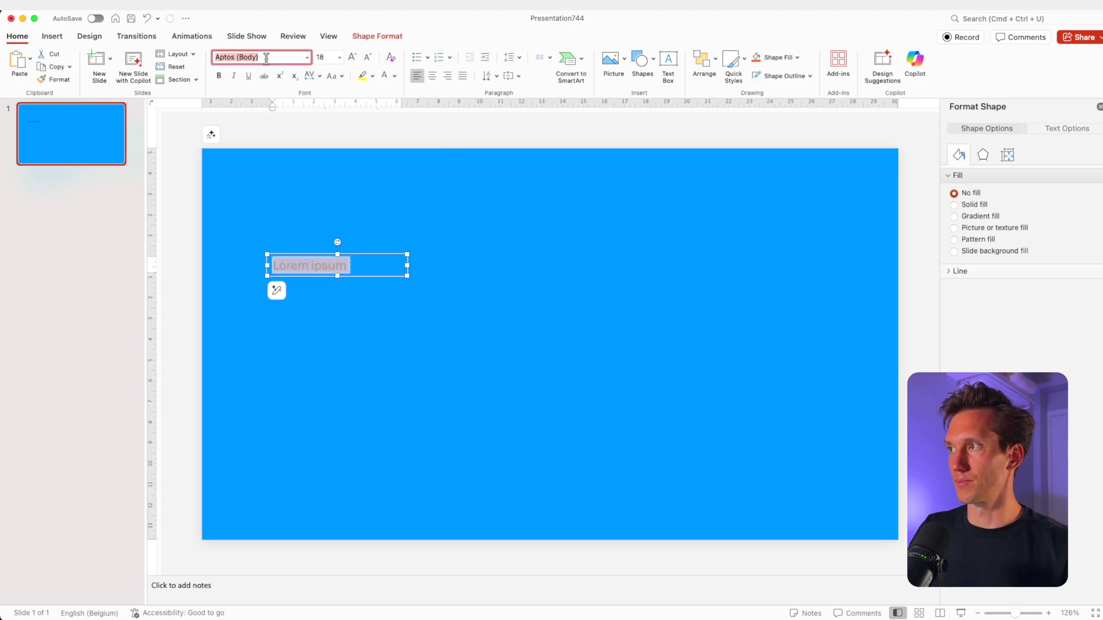
text(Pacifico)
key(Return)
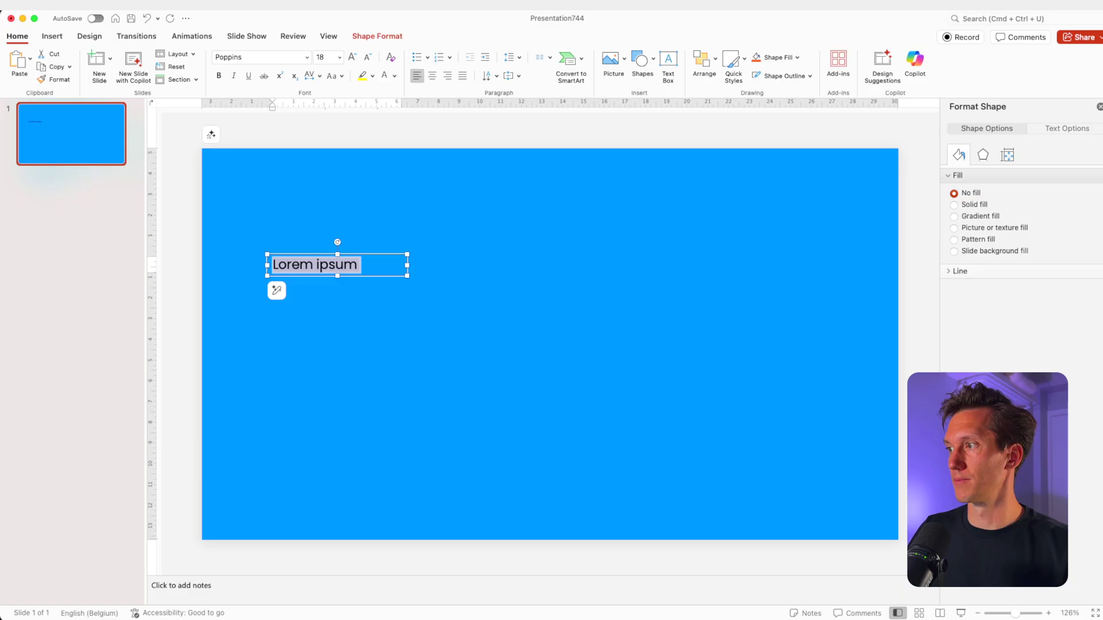
click(384, 77)
Change the Lorem ipsum text's font to Poppins Medium
click(481, 217)
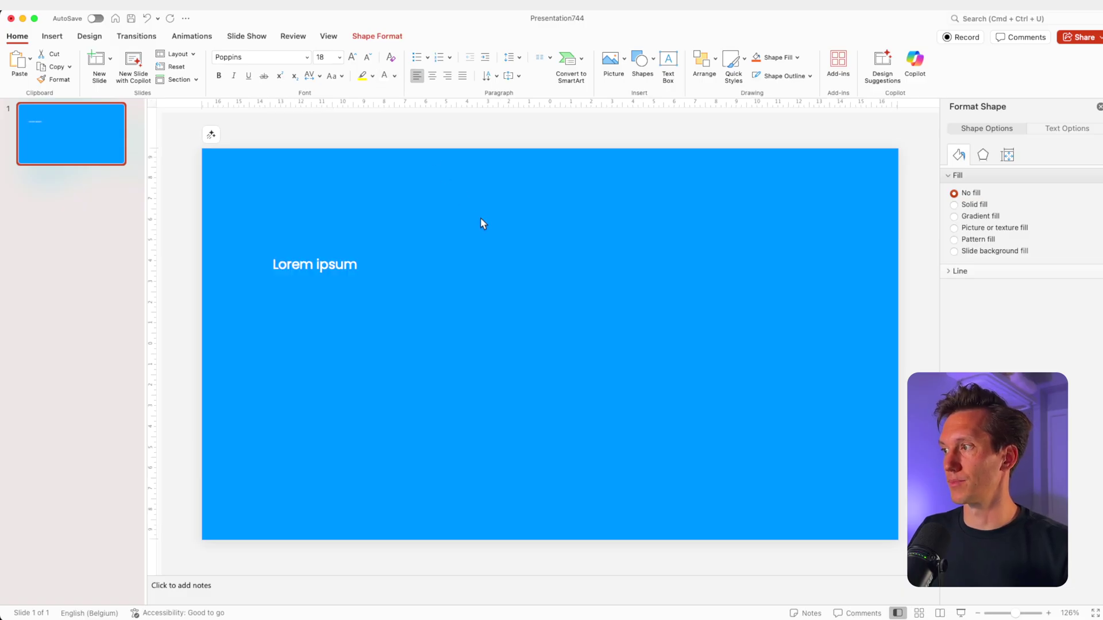
click(374, 259)
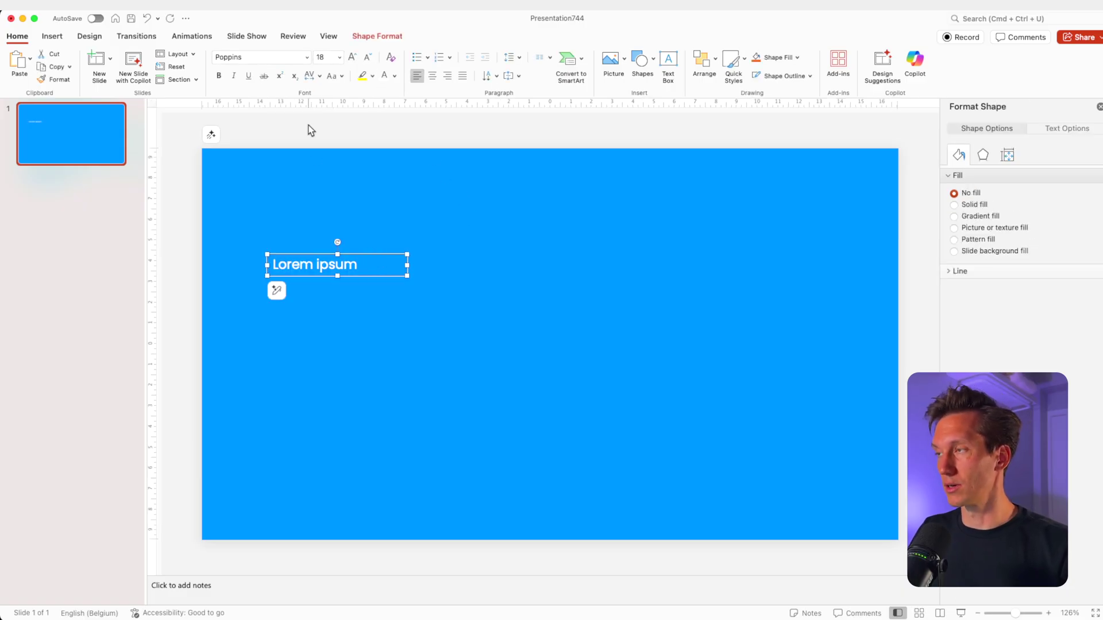
click(307, 58)
mouse_move(298, 164)
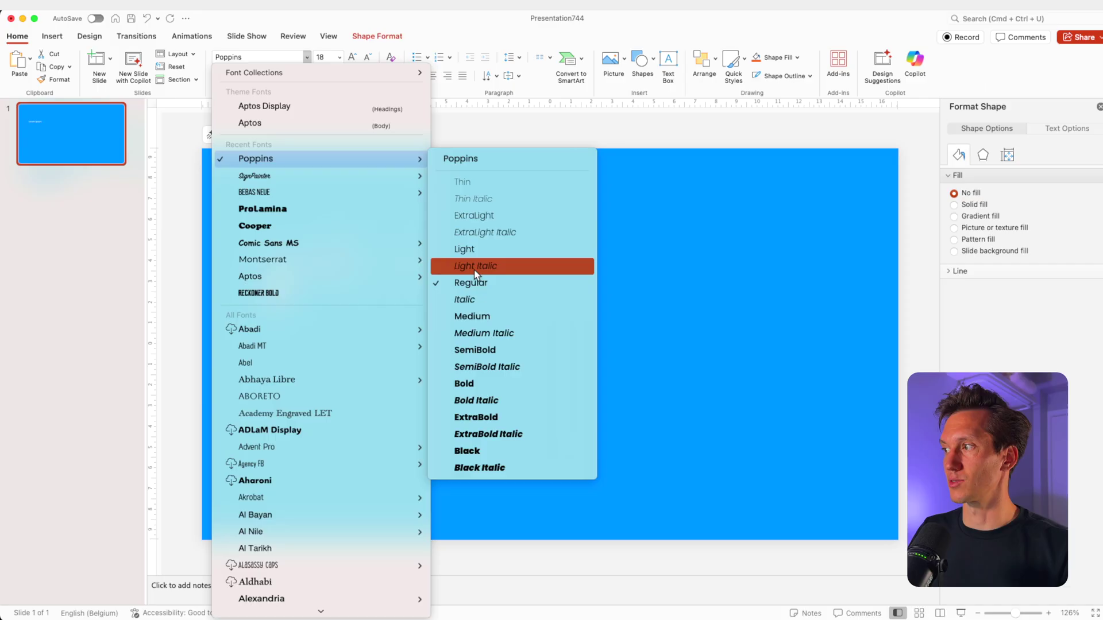
click(486, 318)
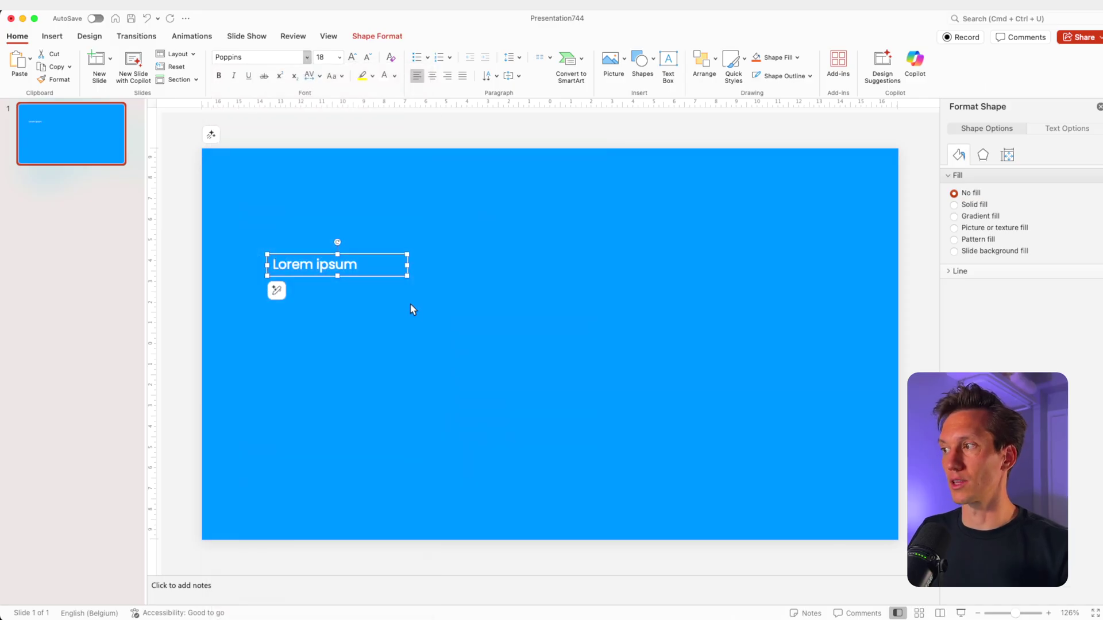
Duplicate the Lorem ipsum box below and fill the copy with =Lorem(1,2) placeholder text
drag(364, 283, 357, 304)
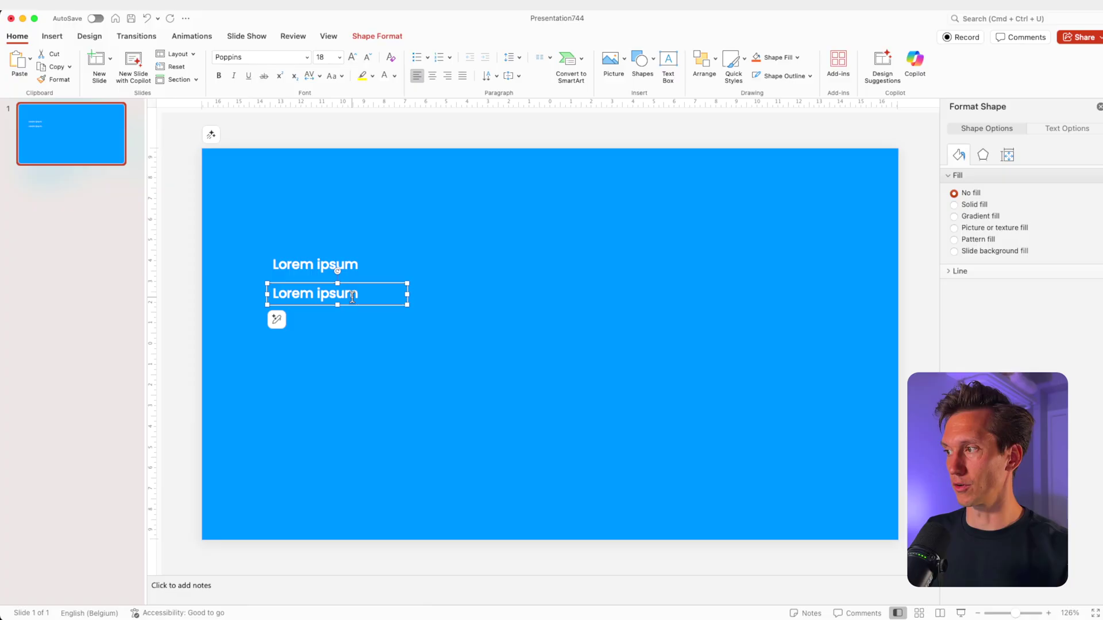
triple_click(352, 295)
text(=Lorem(1,2)
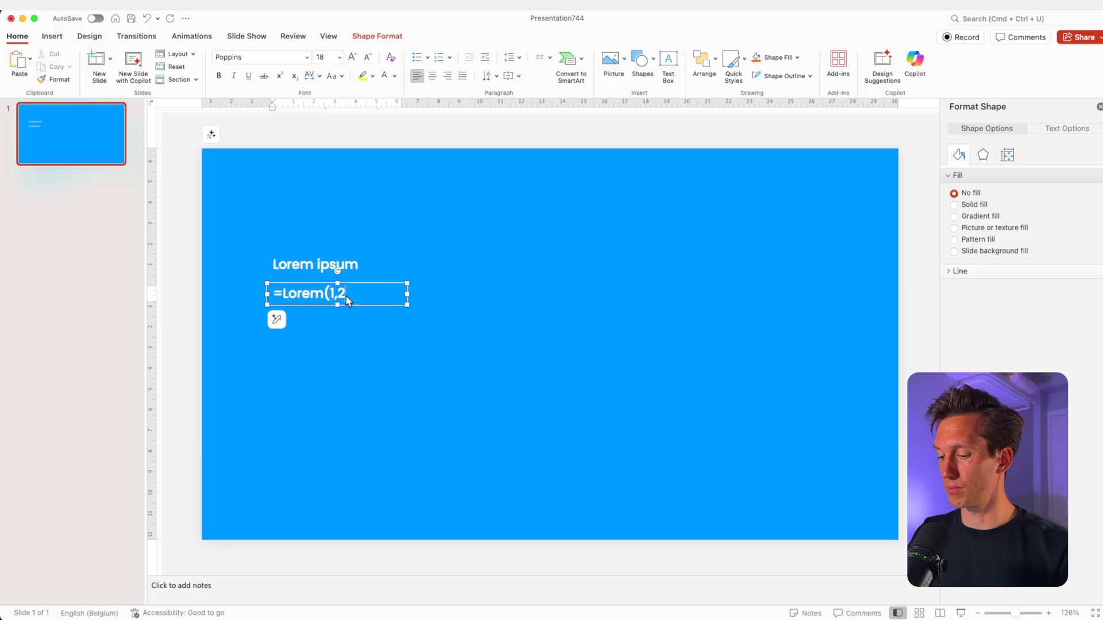
text())
key(Return)
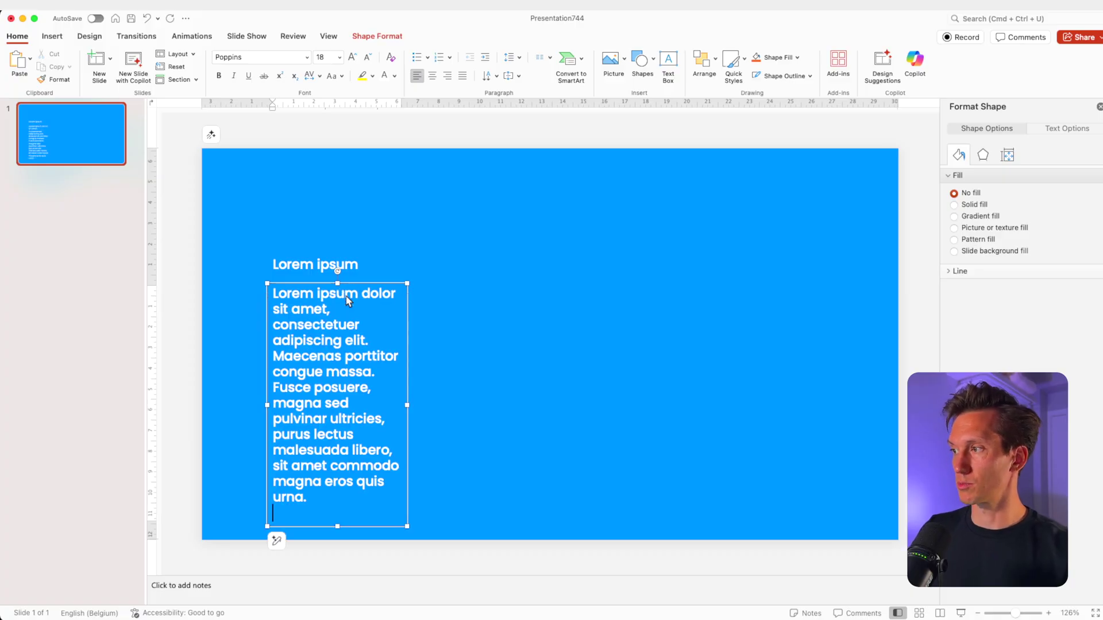
drag(410, 405, 538, 405)
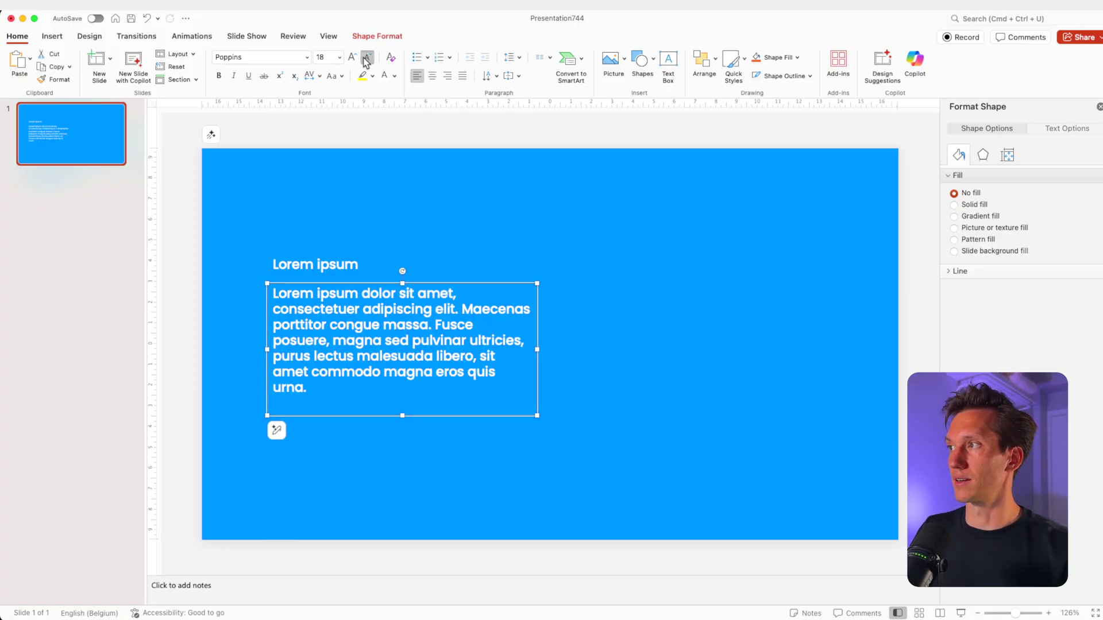
Shrink the paragraph text and switch it to a lighter Poppins weight
click(367, 56)
click(367, 57)
click(367, 56)
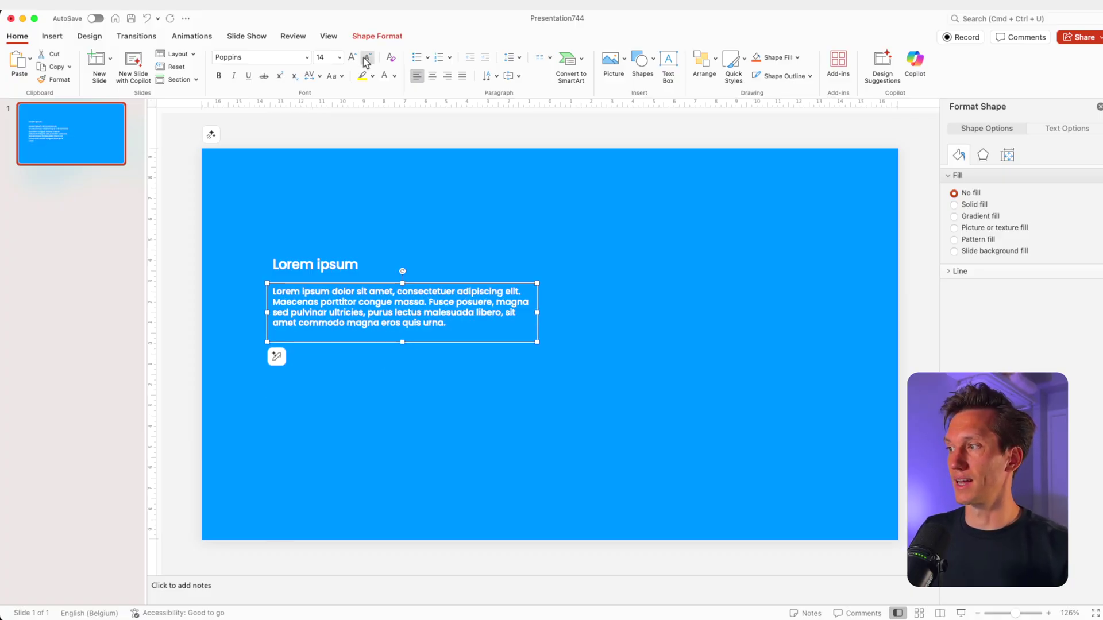
click(307, 58)
mouse_move(305, 150)
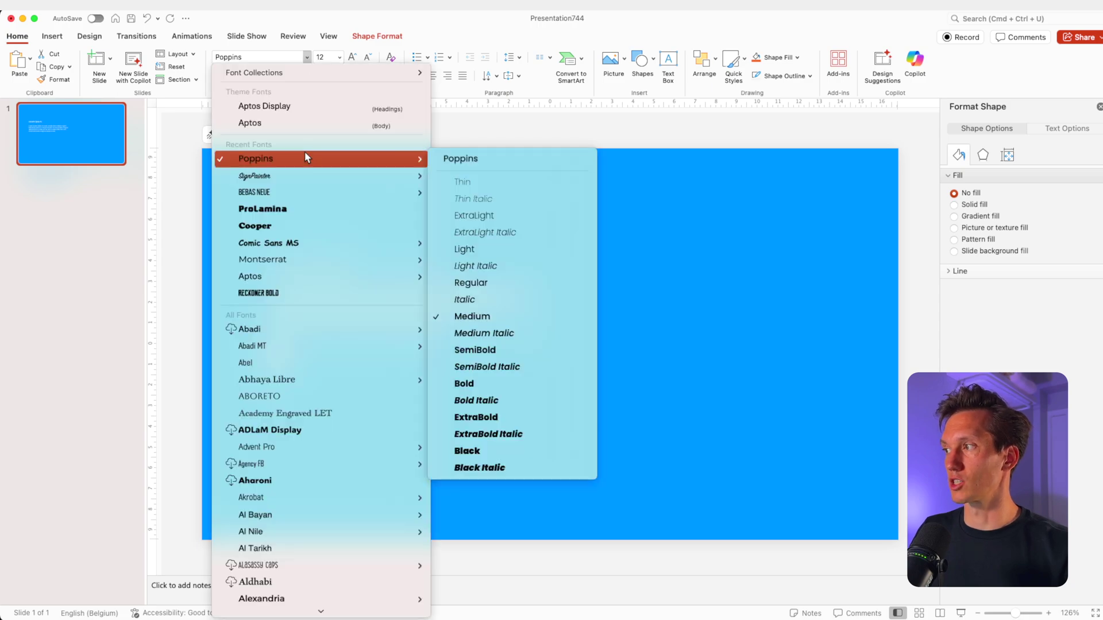
click(471, 260)
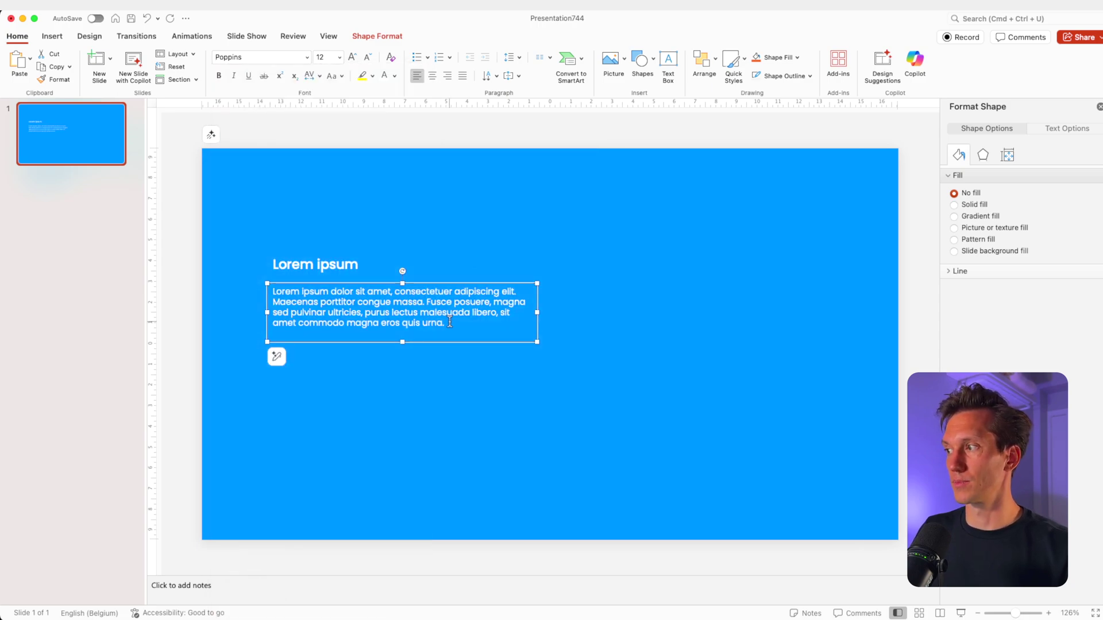
Trim the paragraph to two sentences, narrow its box so it wraps, and nudge the heading
drag(450, 323, 431, 304)
key(BackSpace)
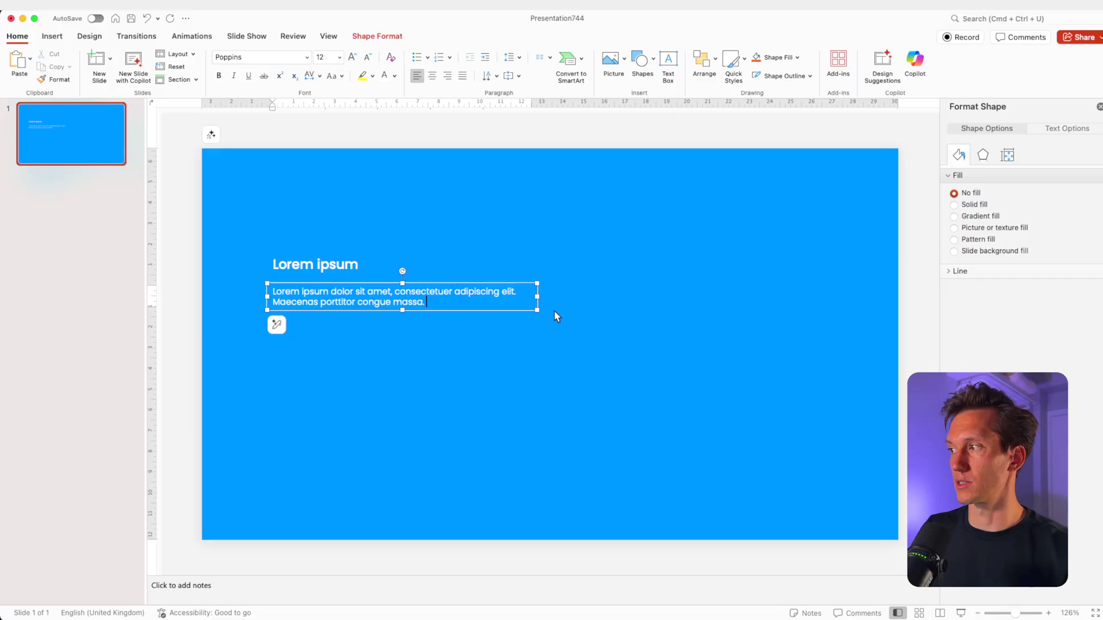
drag(537, 296, 418, 297)
click(484, 363)
drag(323, 277, 343, 248)
Retype the top heading copy as 2025, enlarged and set to Poppins ExtraLight
double_click(325, 243)
triple_click(325, 244)
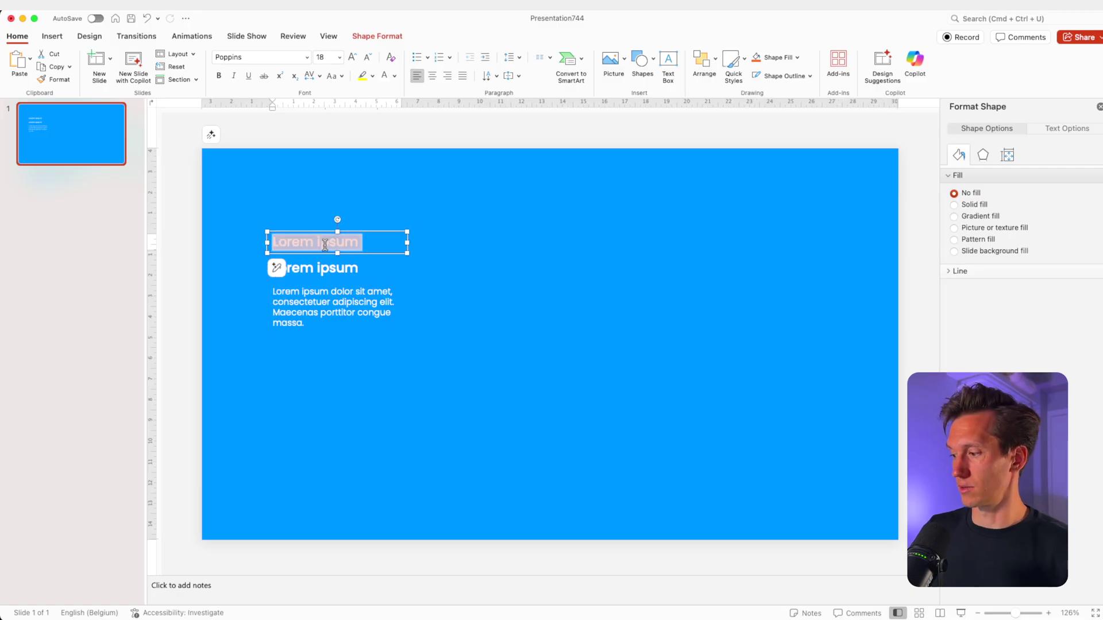
text(20)
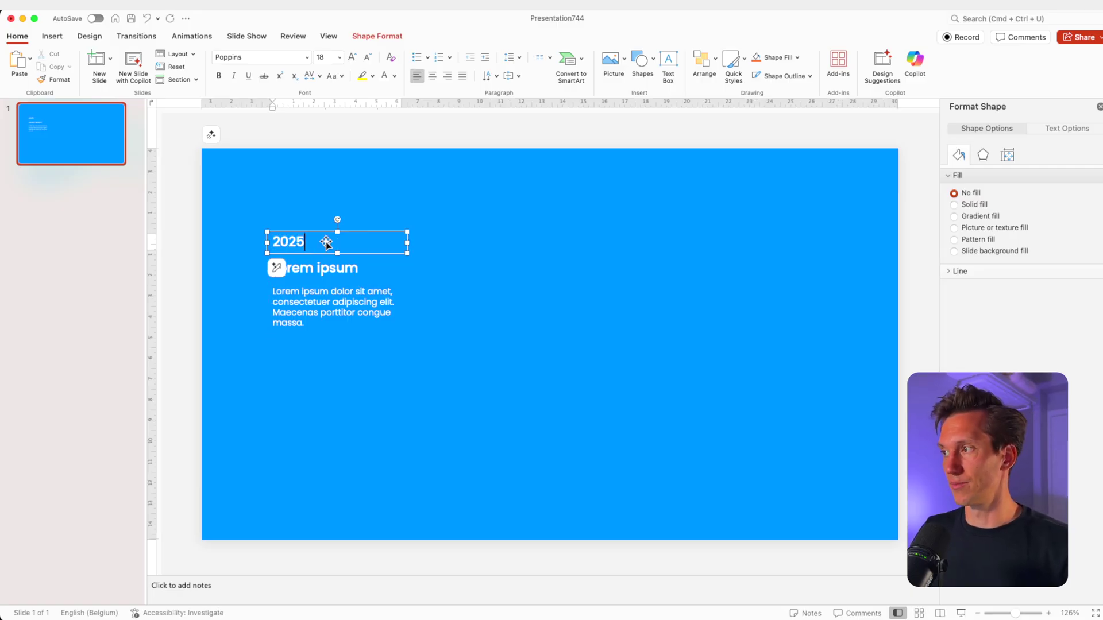
text(25)
drag(326, 243, 270, 241)
key(super+shift+period)
key(super+shift+period)
key(super+shift+period)
key(super+shift+period)
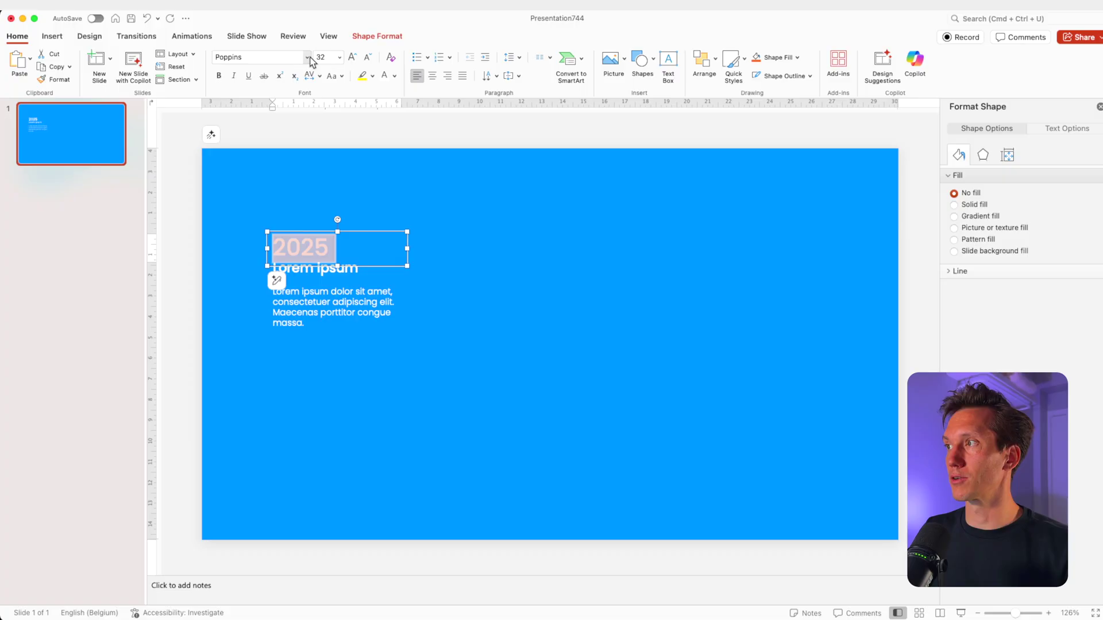
click(308, 57)
mouse_move(298, 158)
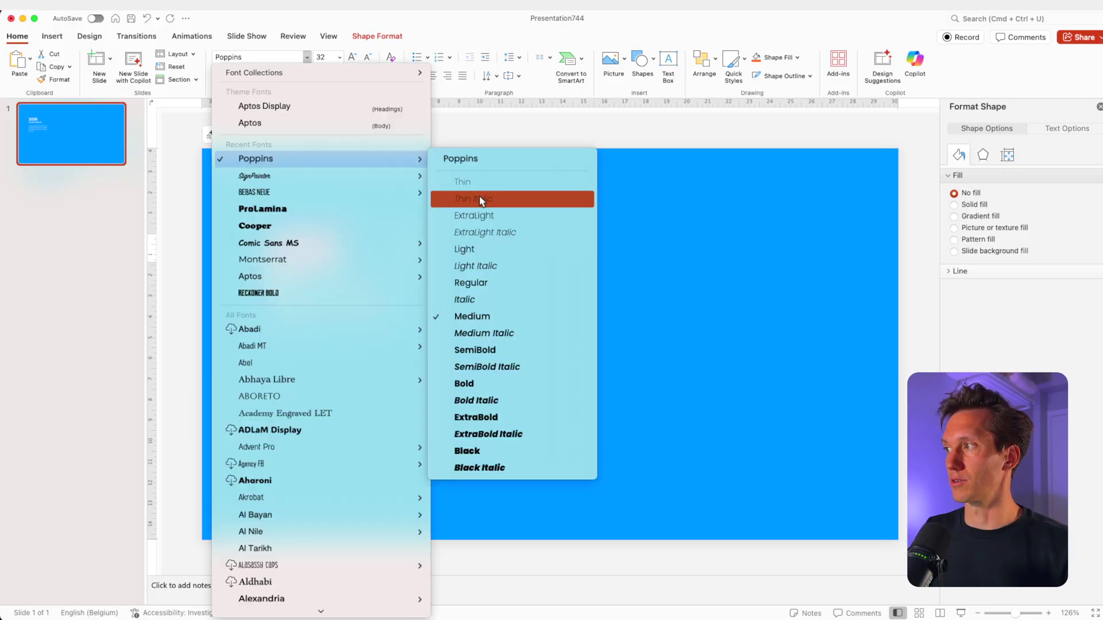
click(482, 221)
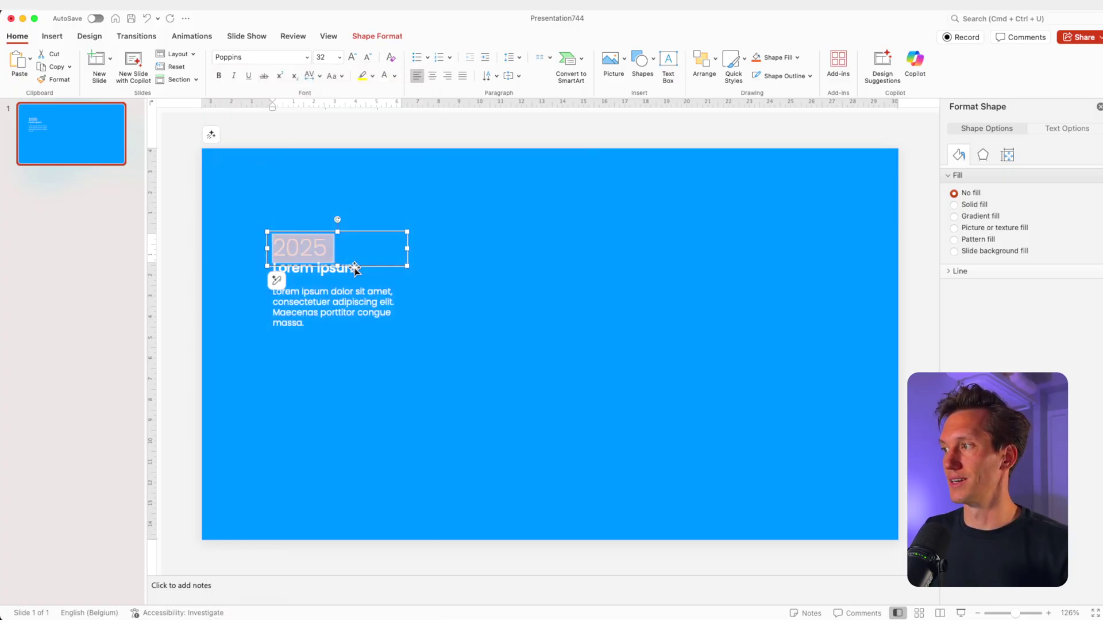
Enlarge 2025 to 36 pt, nudge it up, and select it with the heading and body
drag(355, 269, 355, 264)
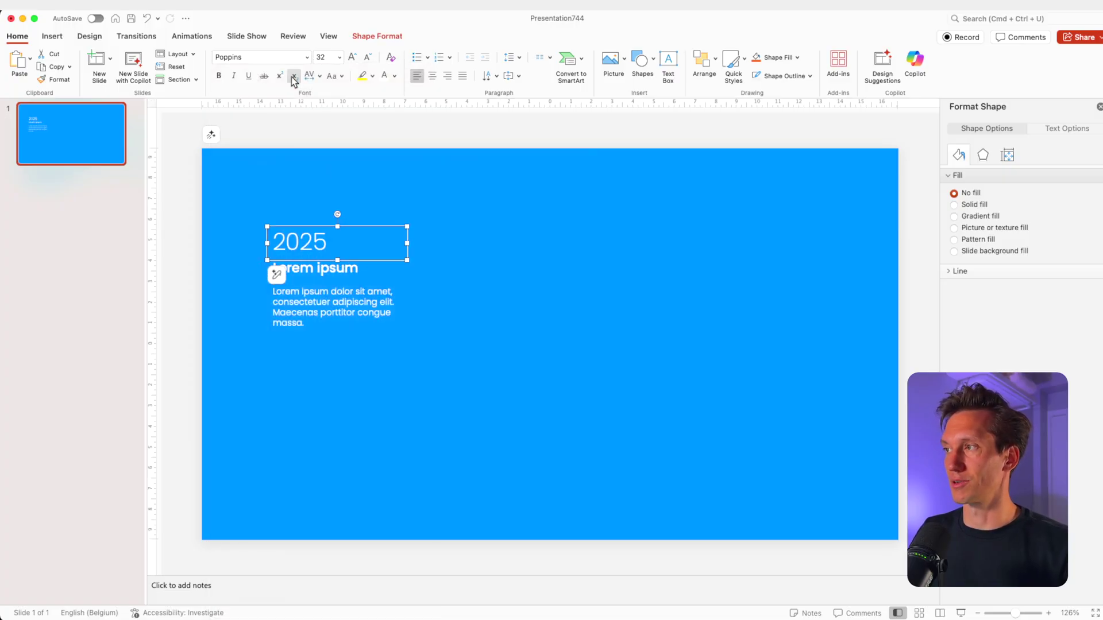
click(352, 58)
drag(365, 223, 364, 217)
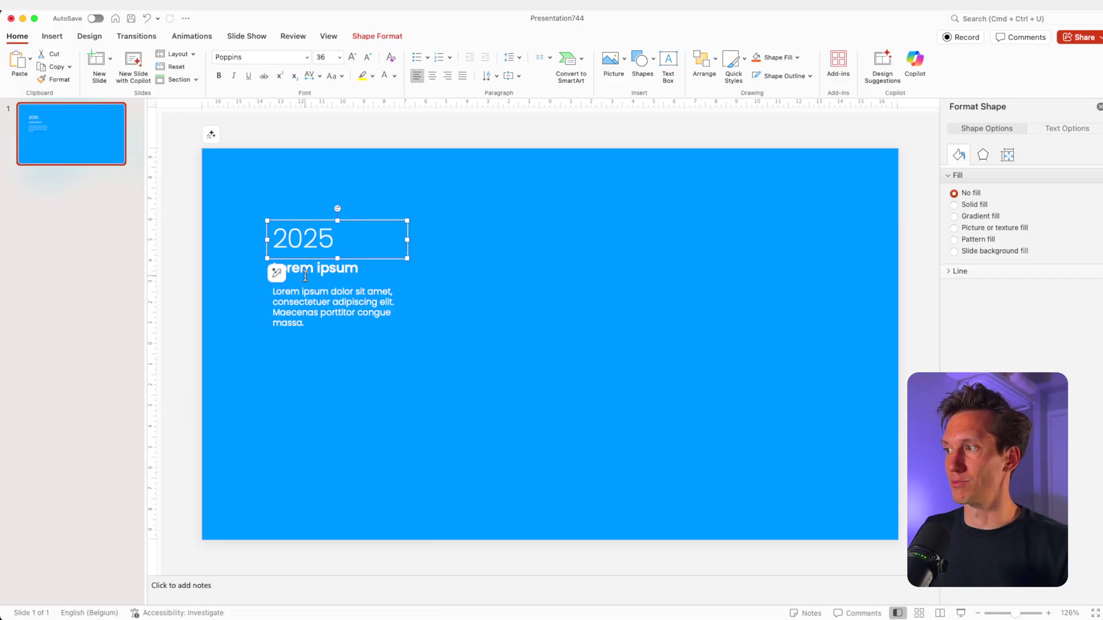
shift+click(304, 290)
shift+click(303, 273)
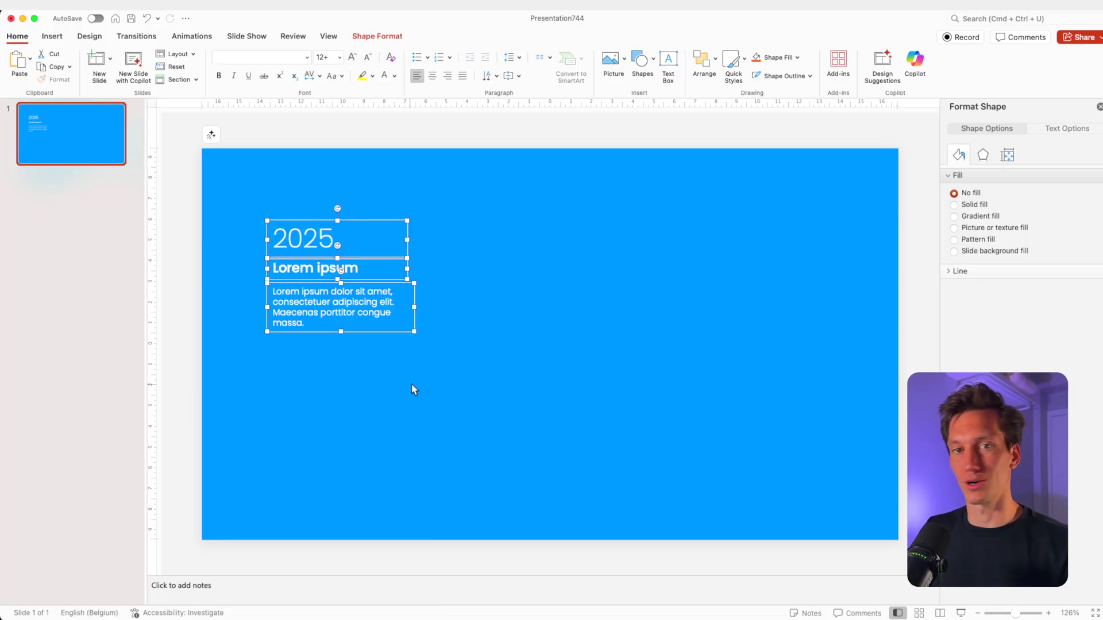
Group the year, heading and body boxes and duplicate the block into four copies
drag(327, 331, 324, 481)
key(super+alt+g)
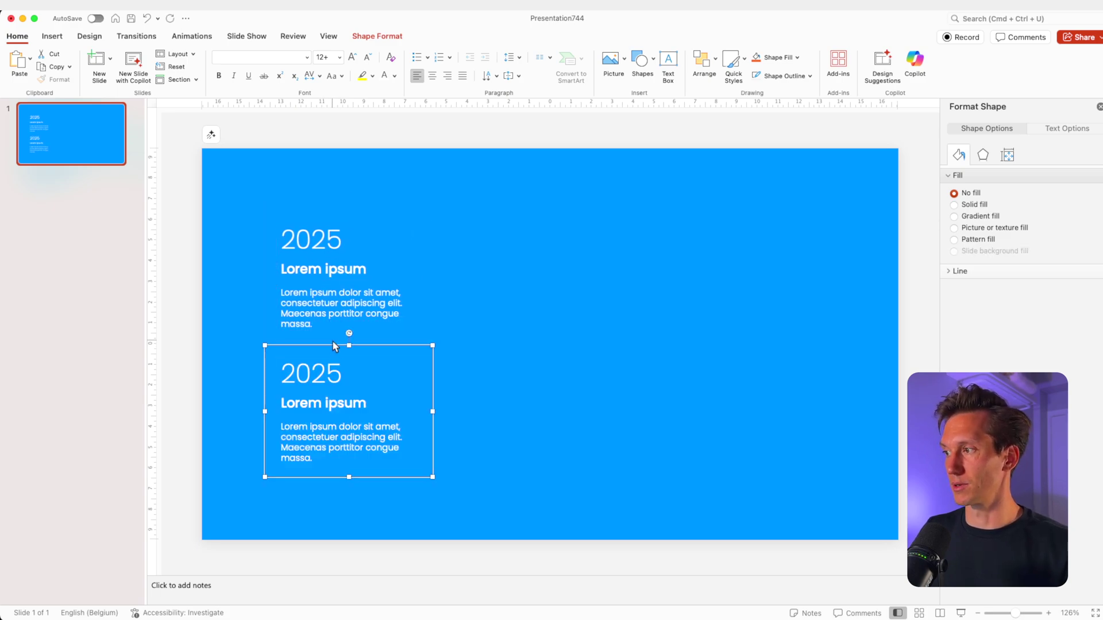
drag(324, 343, 452, 356)
shift+click(348, 286)
drag(378, 343, 634, 361)
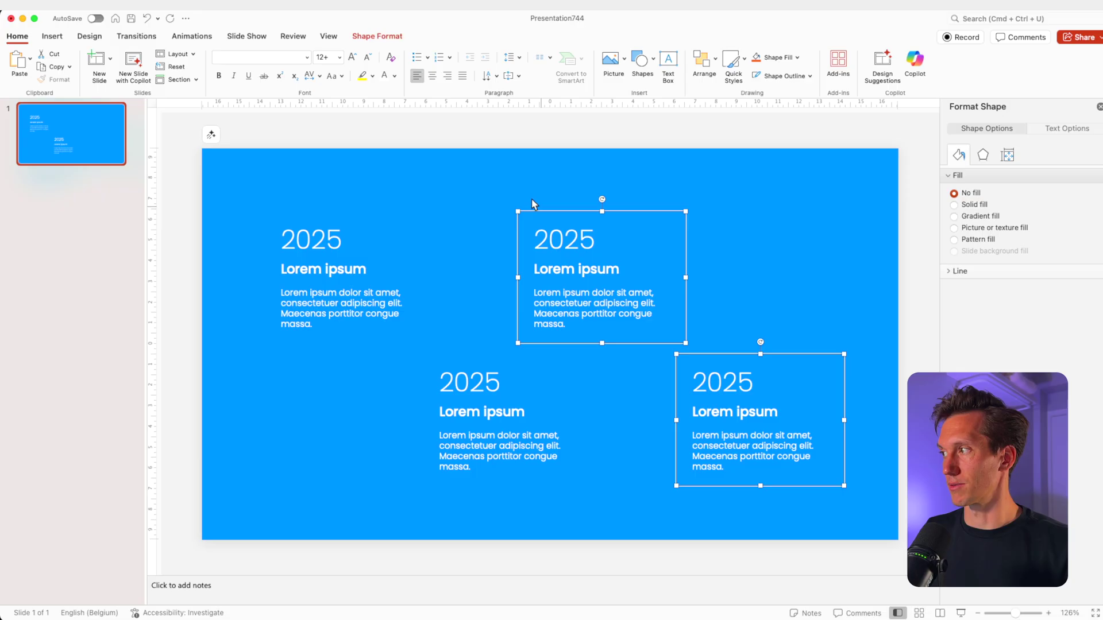
Nudge the two lower blocks slightly left to stagger the layout
click(478, 203)
click(527, 386)
drag(532, 355, 519, 356)
click(774, 362)
click(774, 361)
drag(774, 363, 762, 363)
click(711, 233)
Draw a horizontal line across the slide's middle and colour it white
click(642, 65)
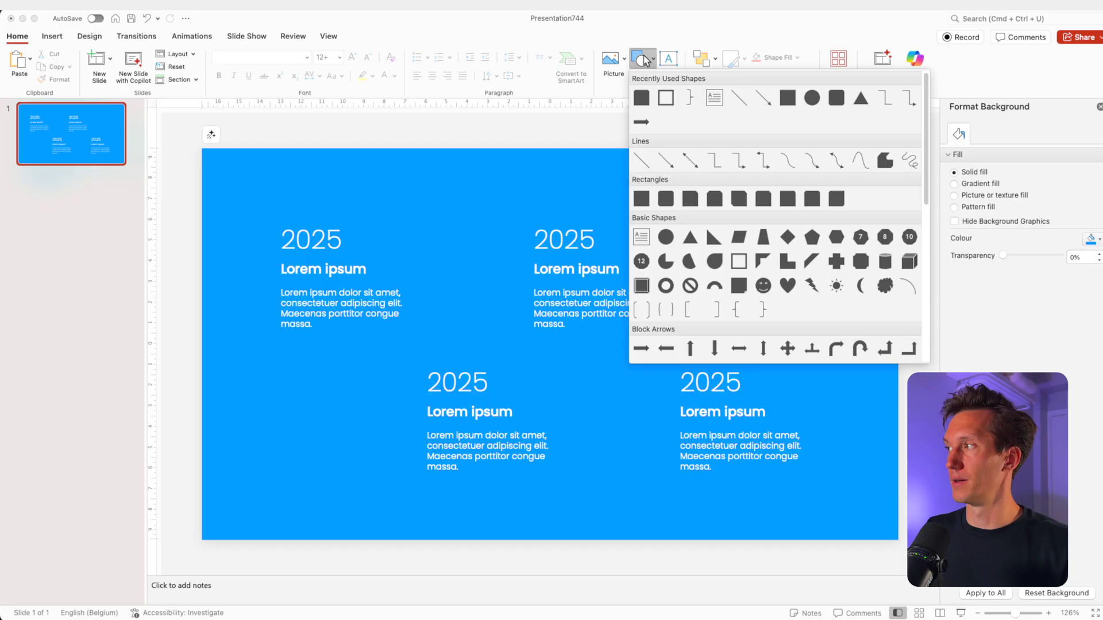
click(666, 96)
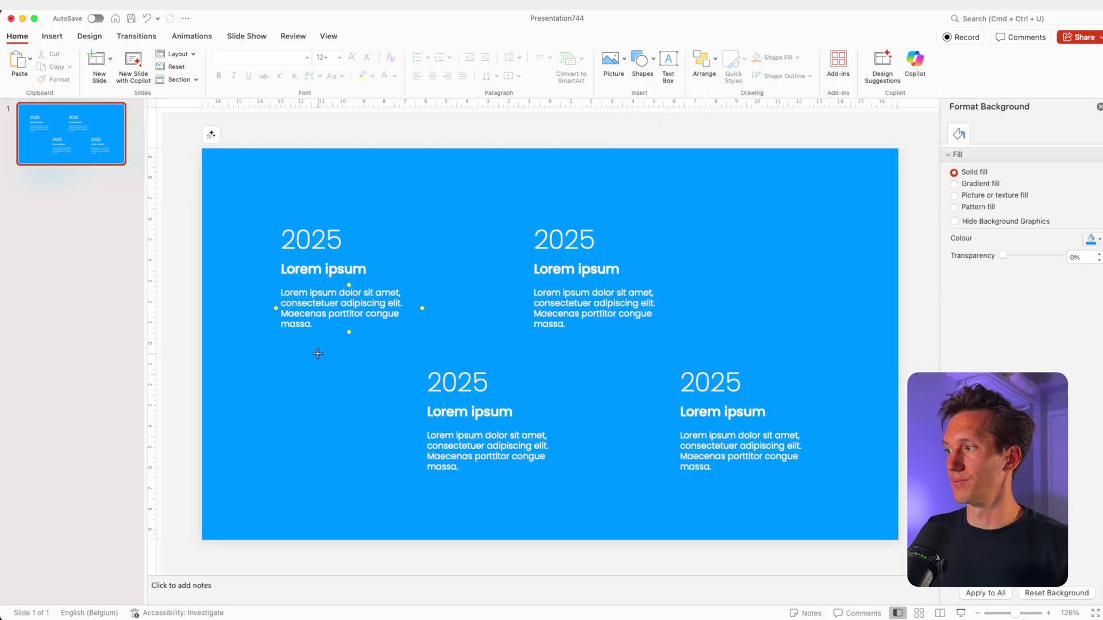
drag(272, 353, 898, 353)
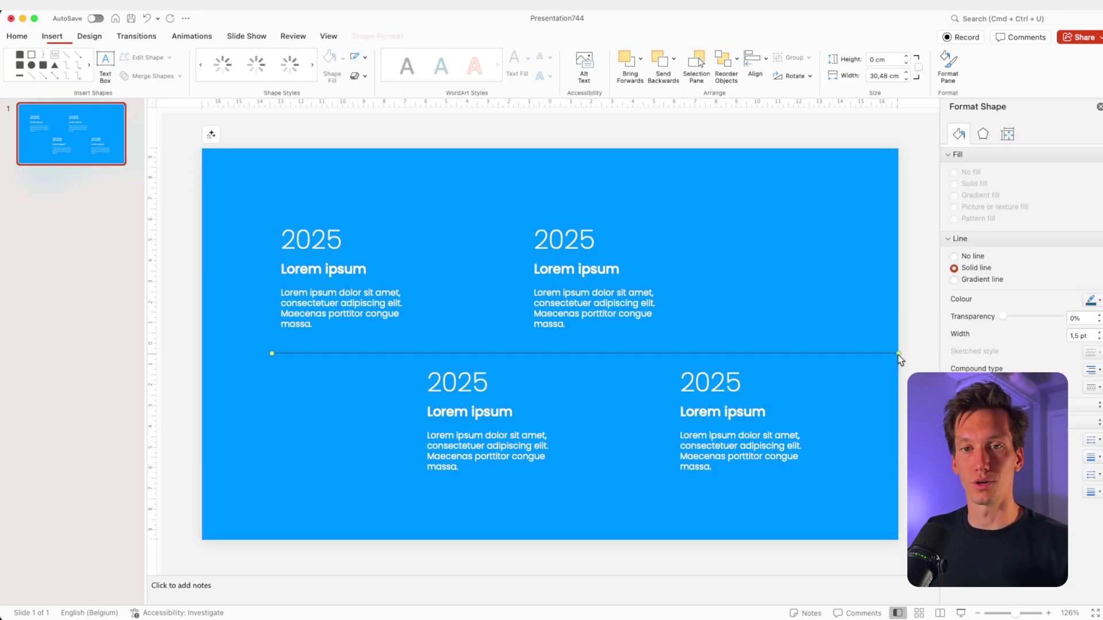
click(367, 57)
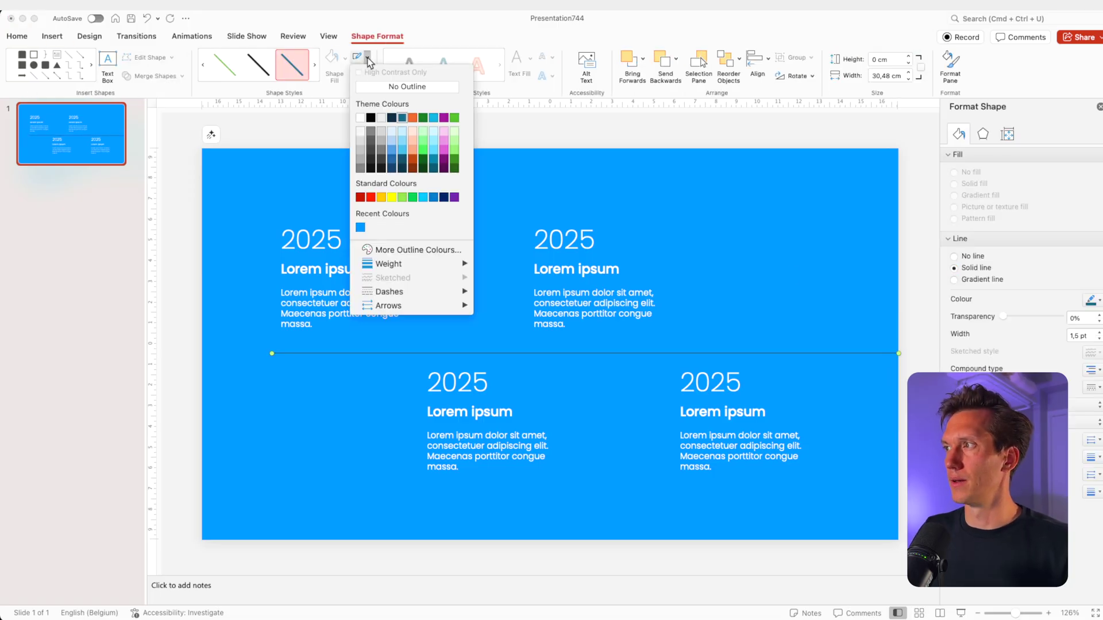
click(360, 118)
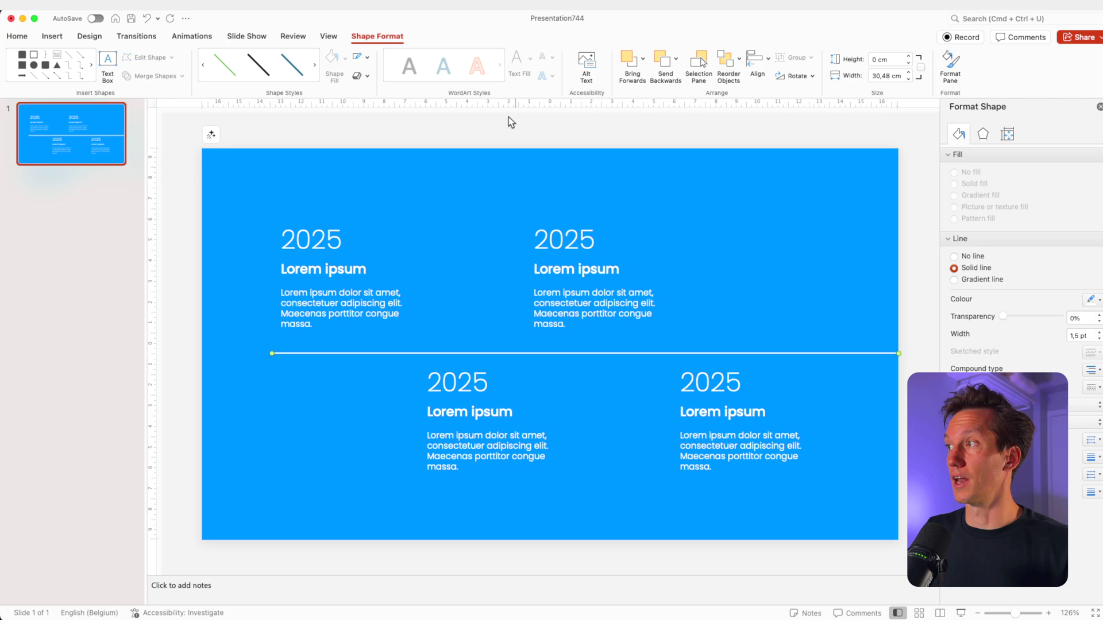
Retype the other three block years as 2026, 2027 and 2028
click(285, 158)
click(456, 379)
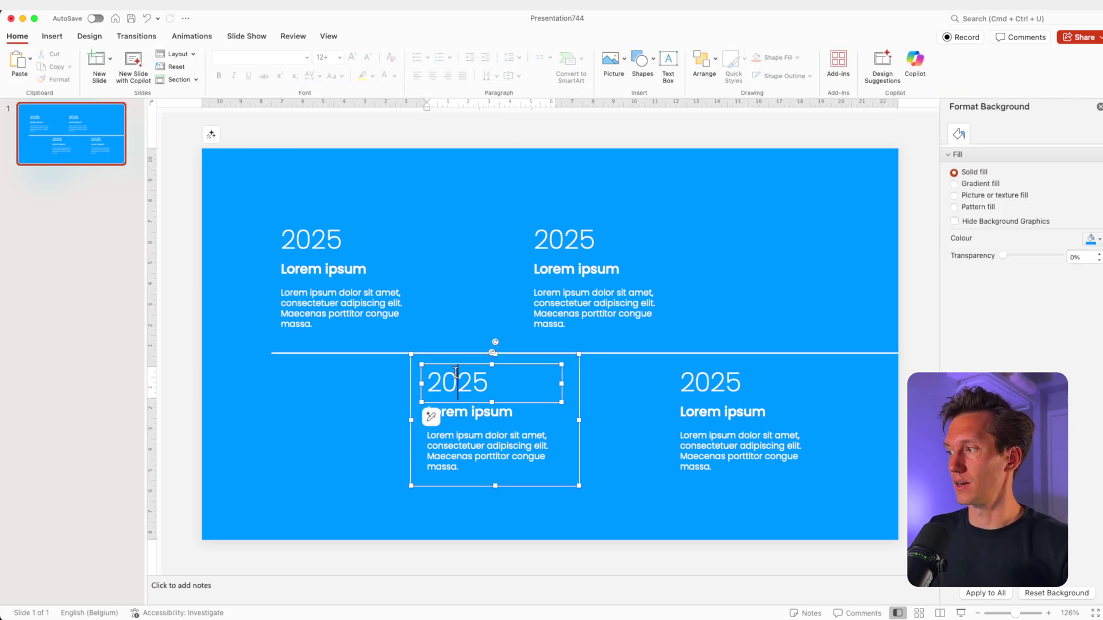
double_click(457, 379)
text(2026)
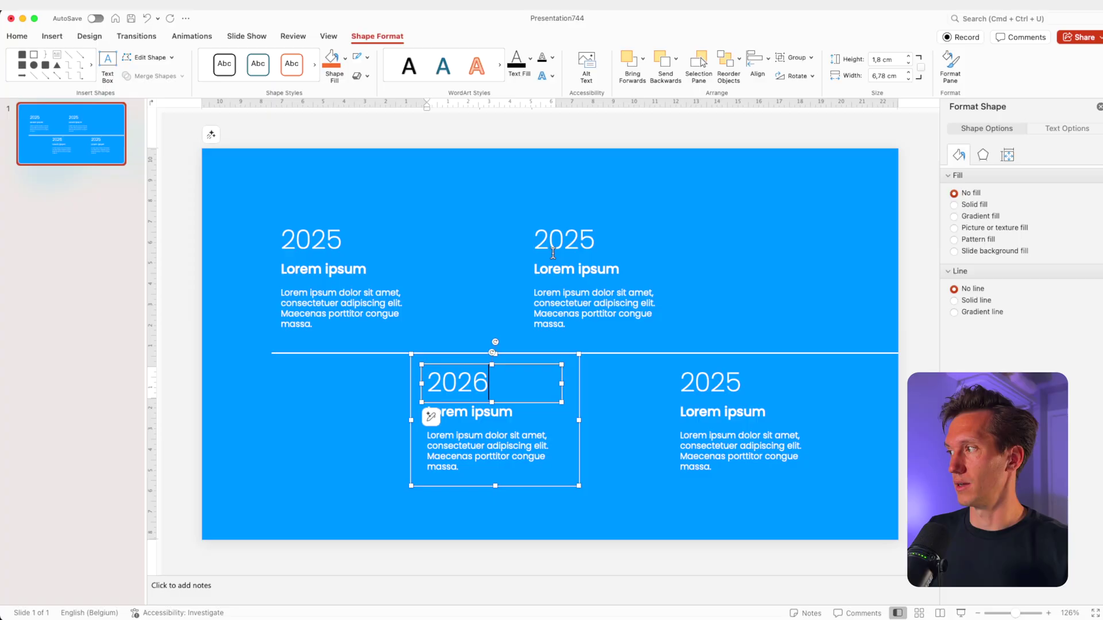
double_click(579, 241)
text(2027)
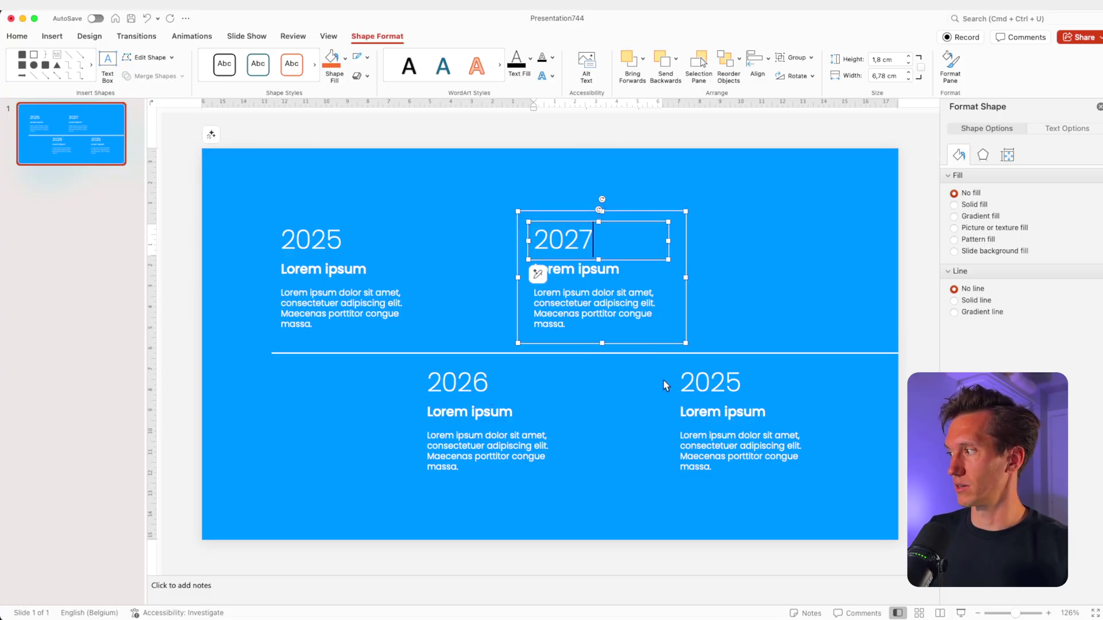
double_click(725, 382)
text(2028)
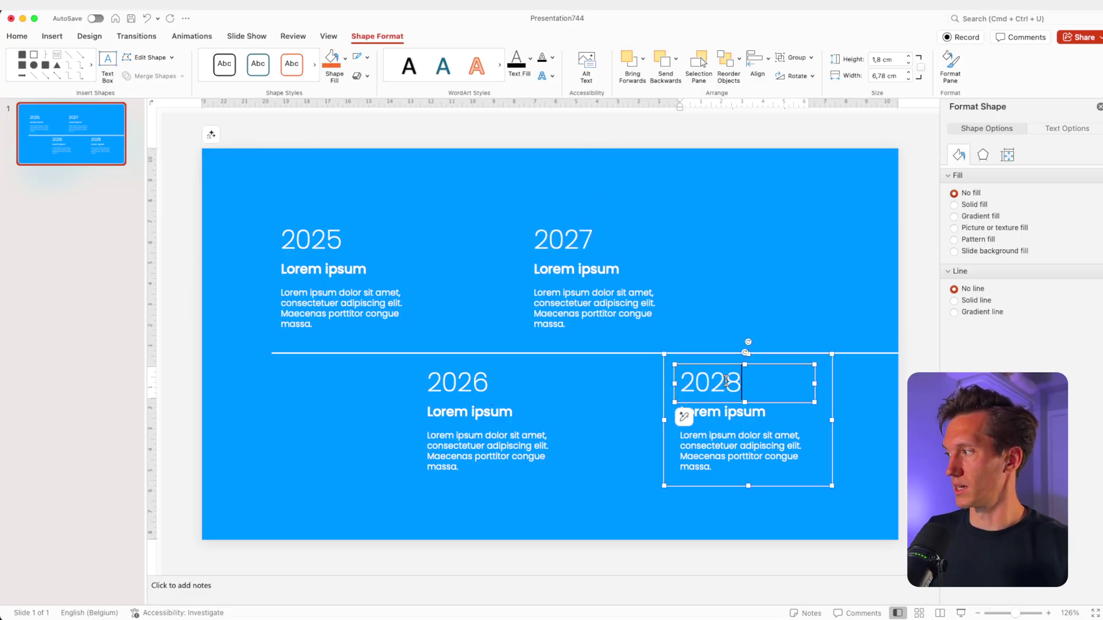
click(760, 182)
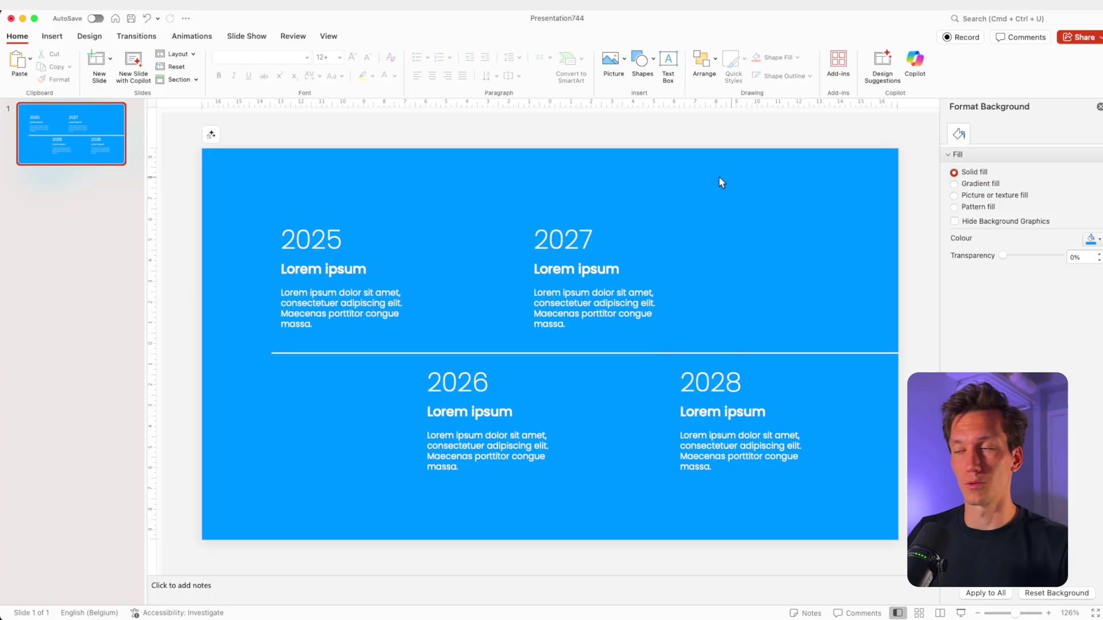
Draw a small circle filled with the slide's blue and given a white outline
click(641, 60)
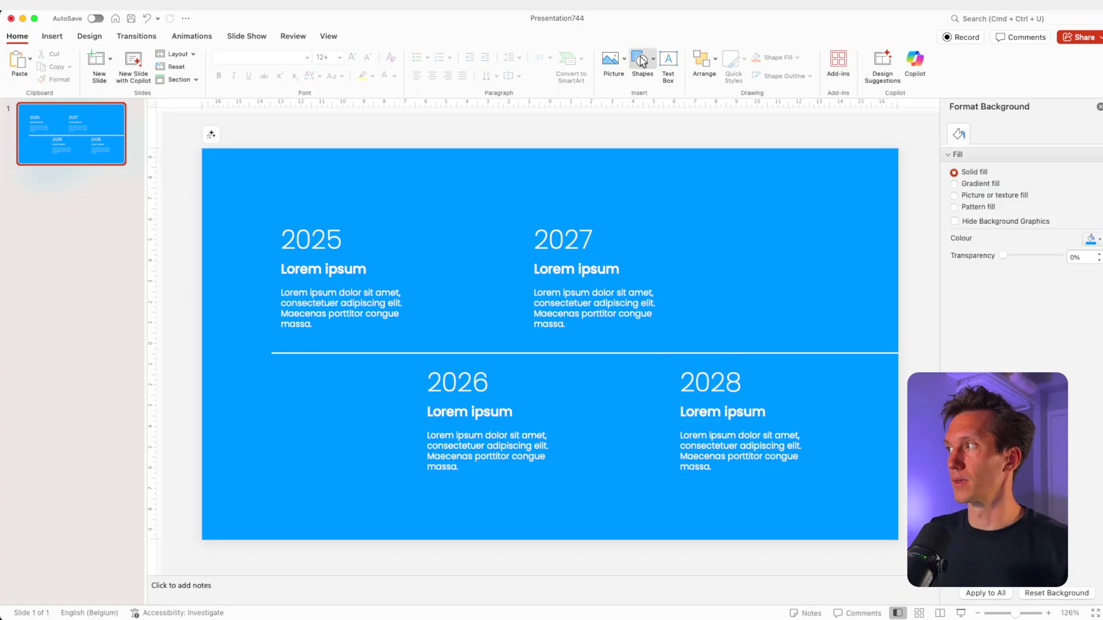
click(815, 102)
drag(425, 292, 441, 308)
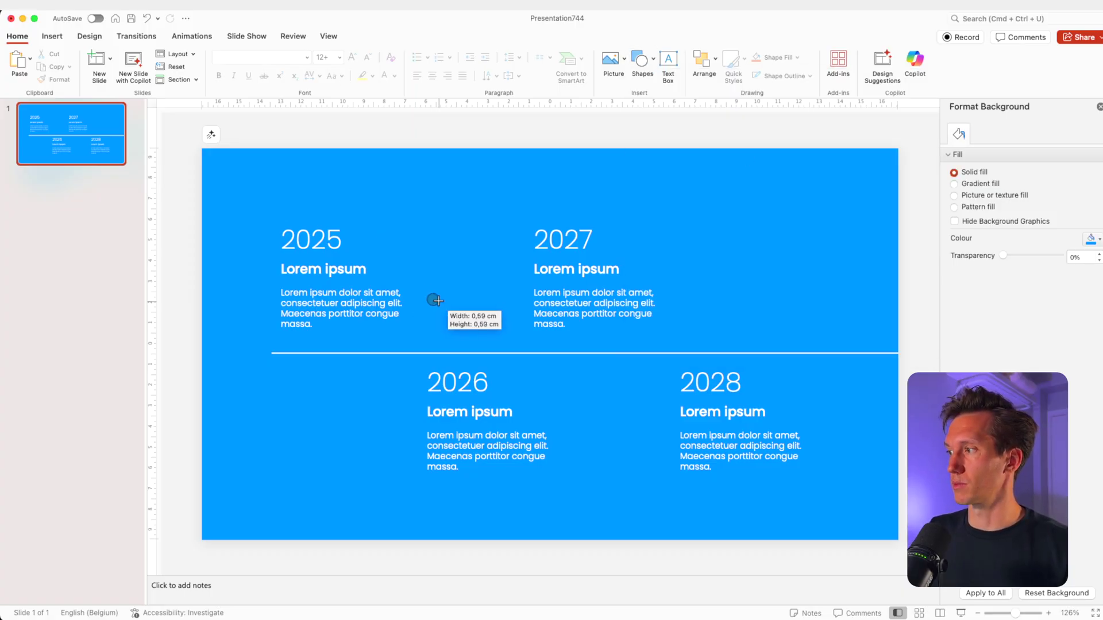
click(344, 60)
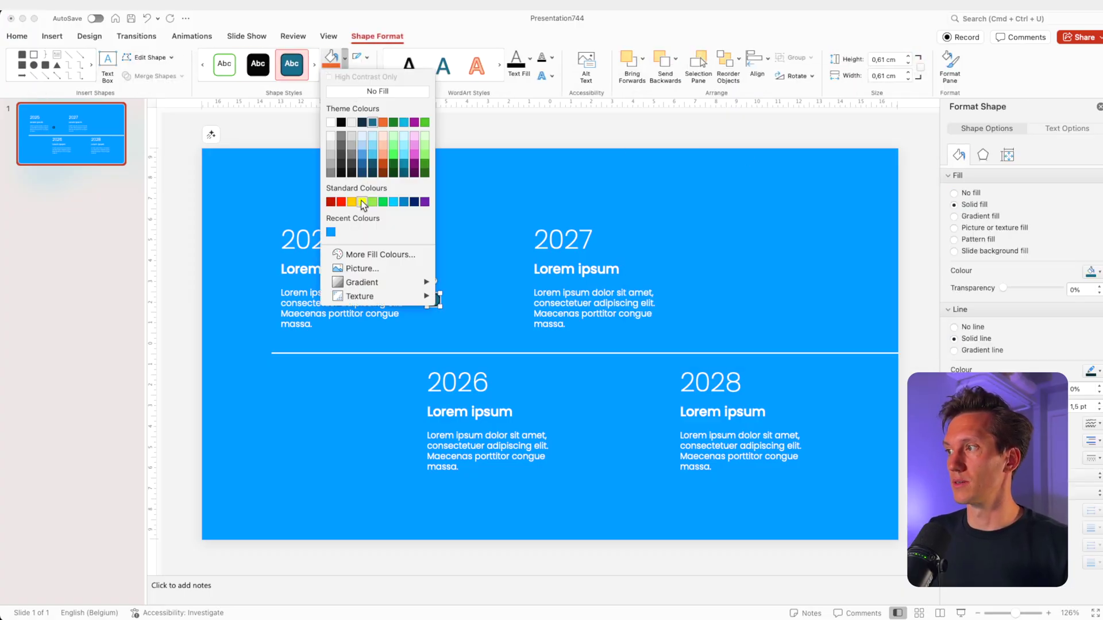
click(331, 232)
click(367, 59)
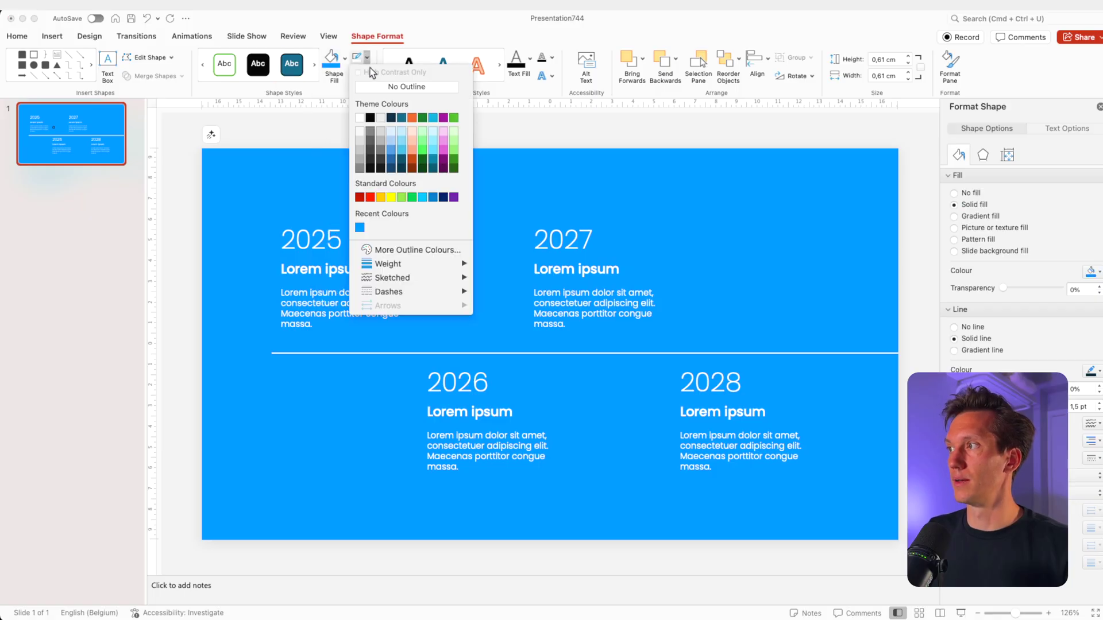
click(360, 118)
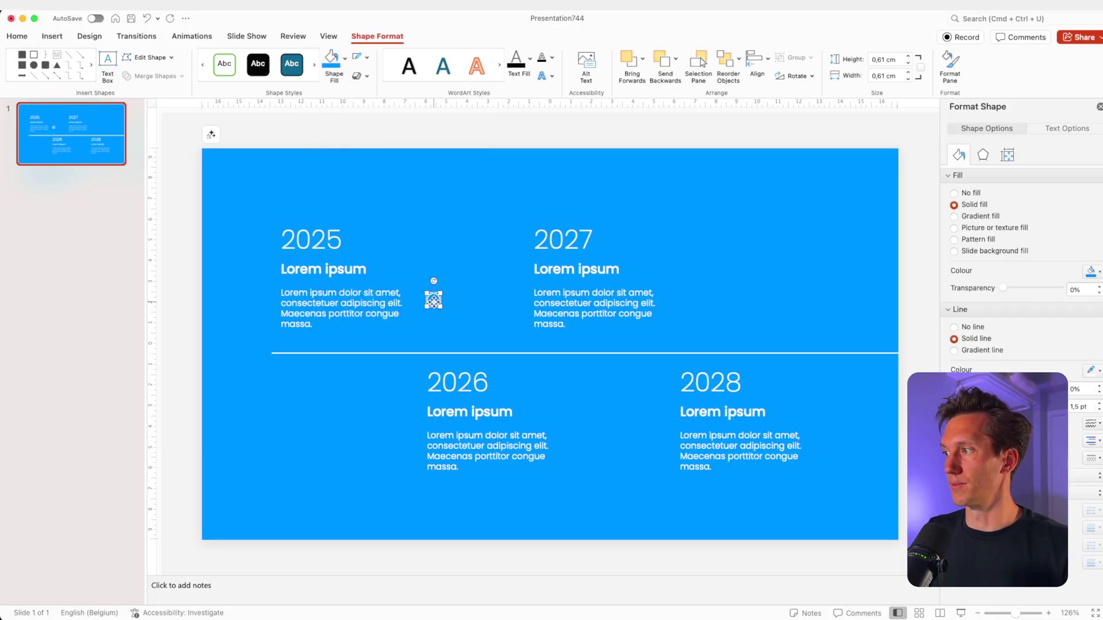
Place four circles along the line, lining each up with its year block
drag(434, 299, 678, 357)
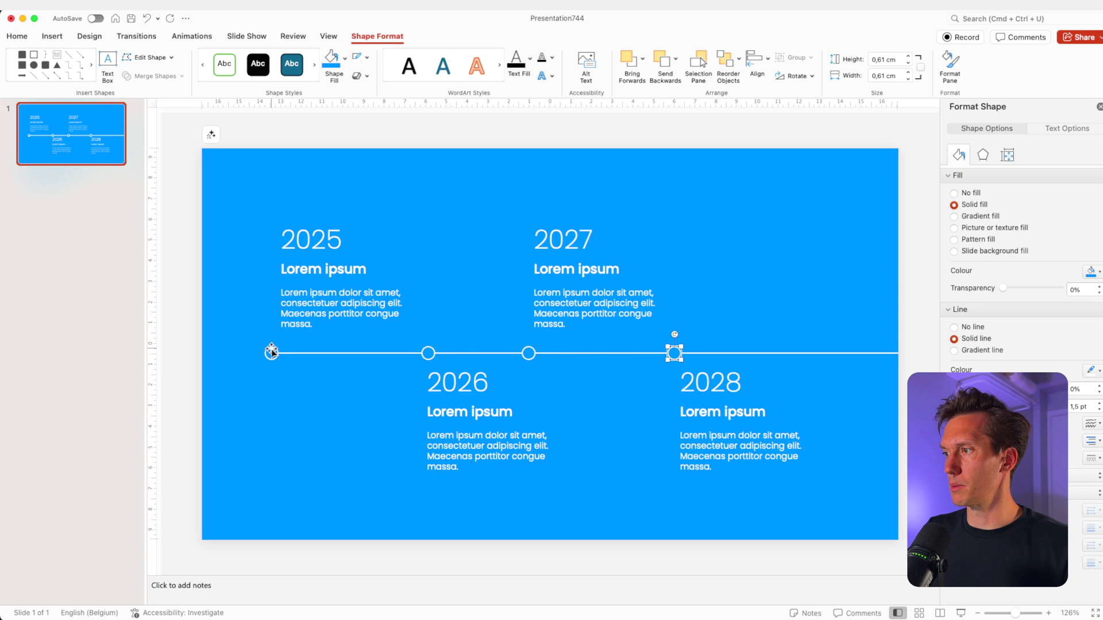
drag(272, 351, 293, 353)
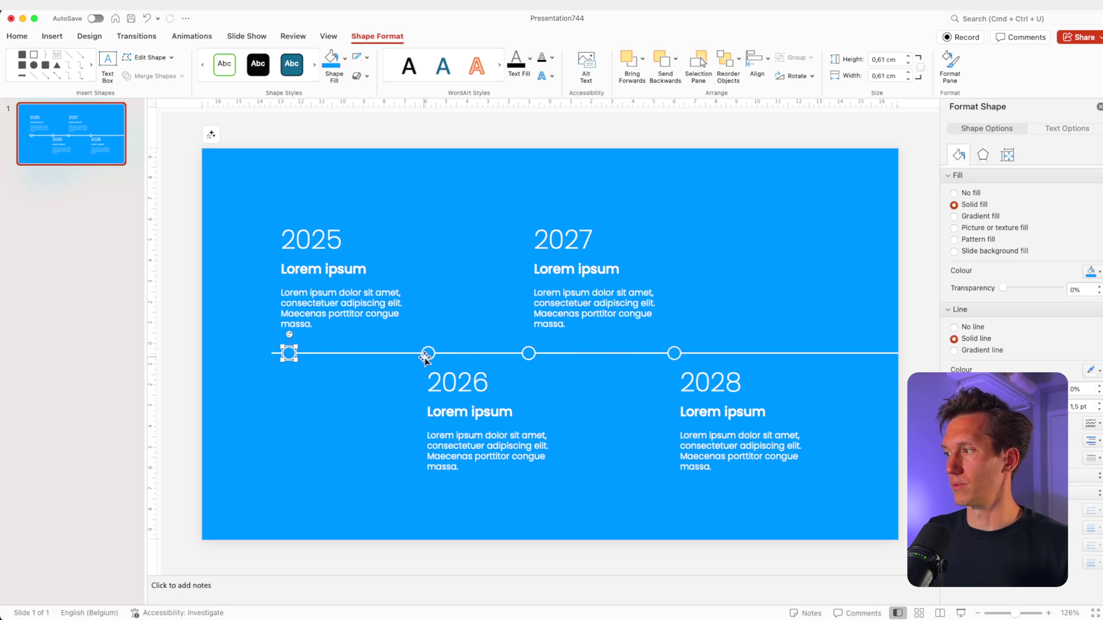
drag(425, 358, 436, 356)
drag(527, 354, 544, 355)
drag(679, 356, 688, 354)
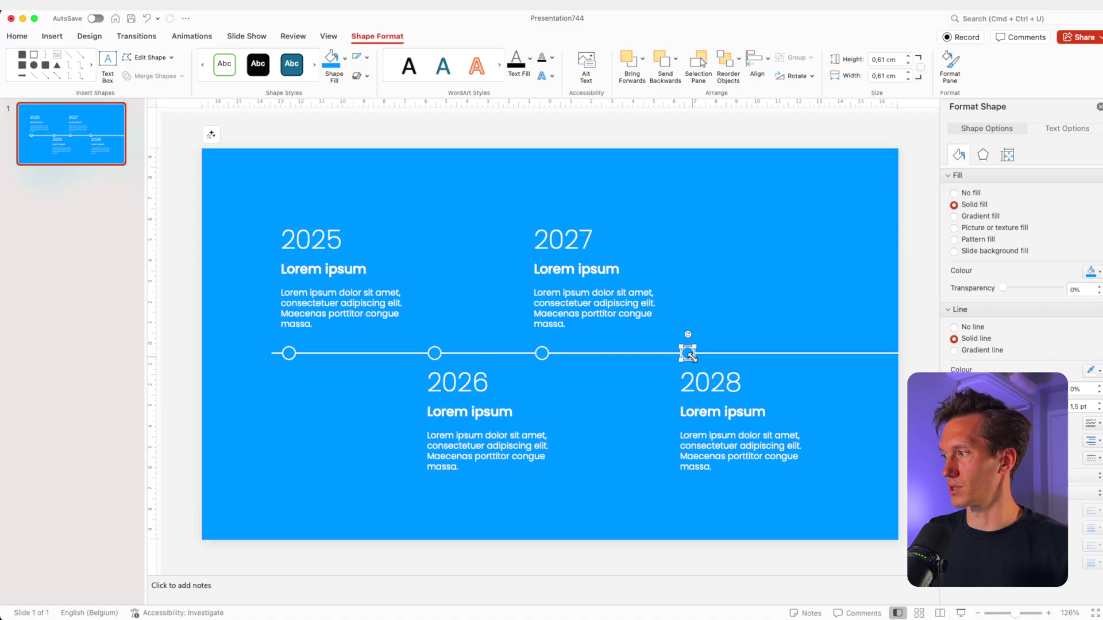
click(682, 438)
shift+click(600, 310)
Distribute the four year blocks evenly across the slide horizontally
shift+click(524, 413)
shift+click(384, 287)
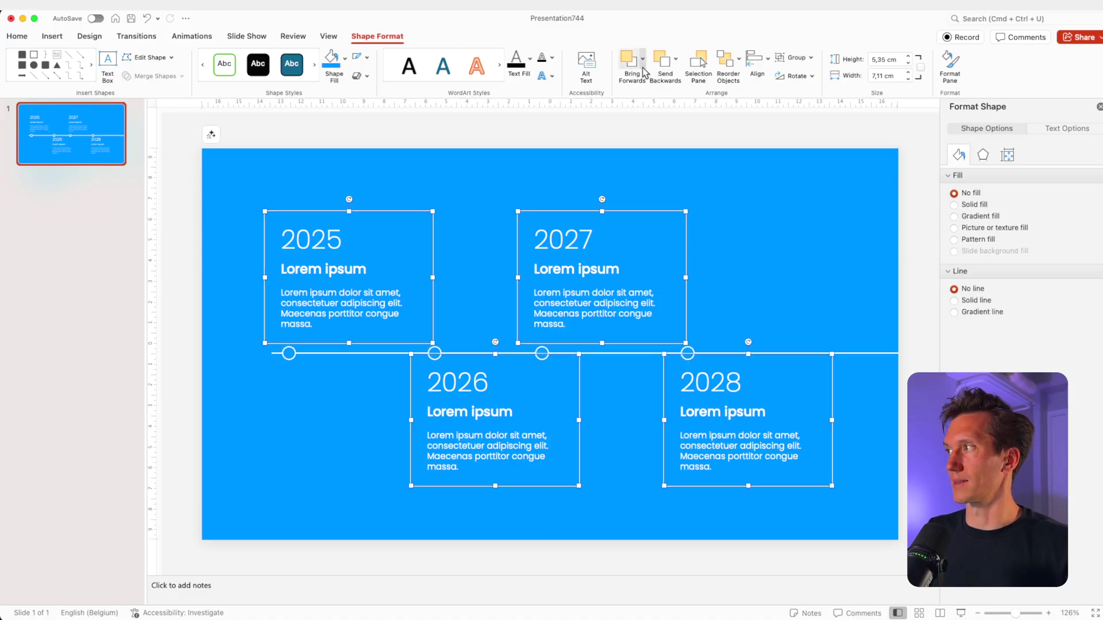
click(763, 65)
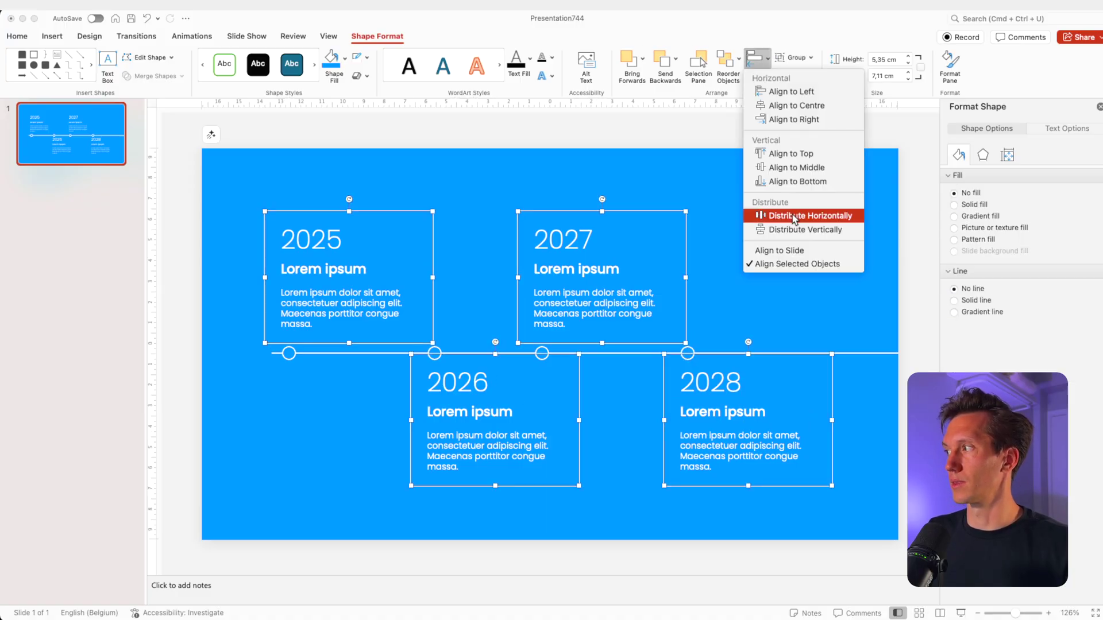
click(793, 216)
click(595, 343)
Realign the 2026, 2027 and 2028 circles with their year blocks
click(434, 354)
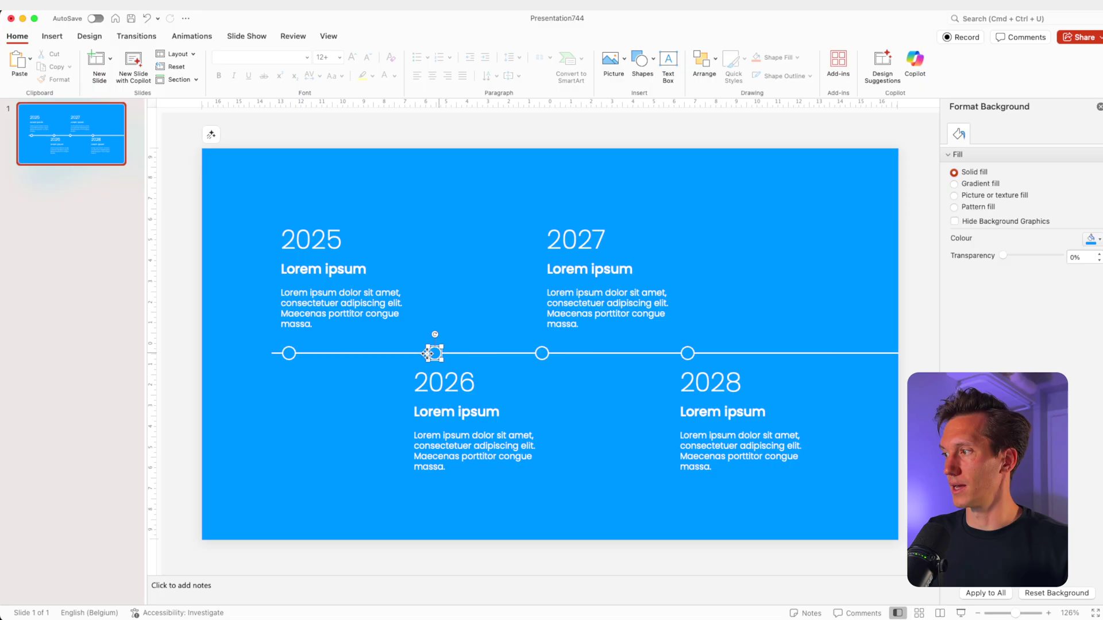
drag(428, 353, 423, 353)
drag(542, 354, 552, 354)
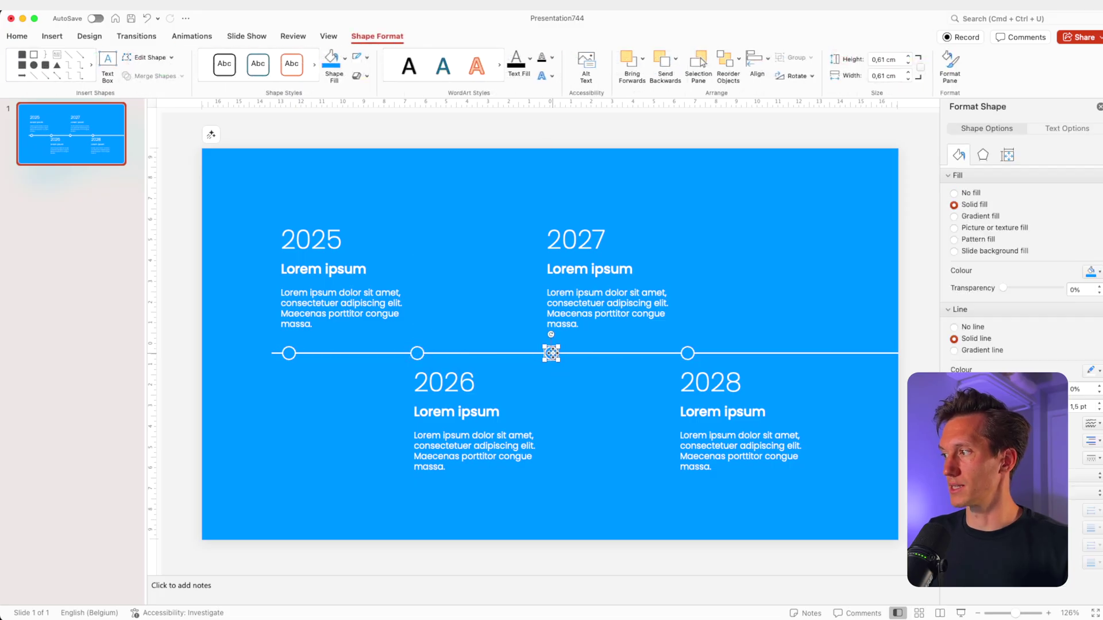
drag(420, 355, 422, 353)
drag(689, 352, 691, 349)
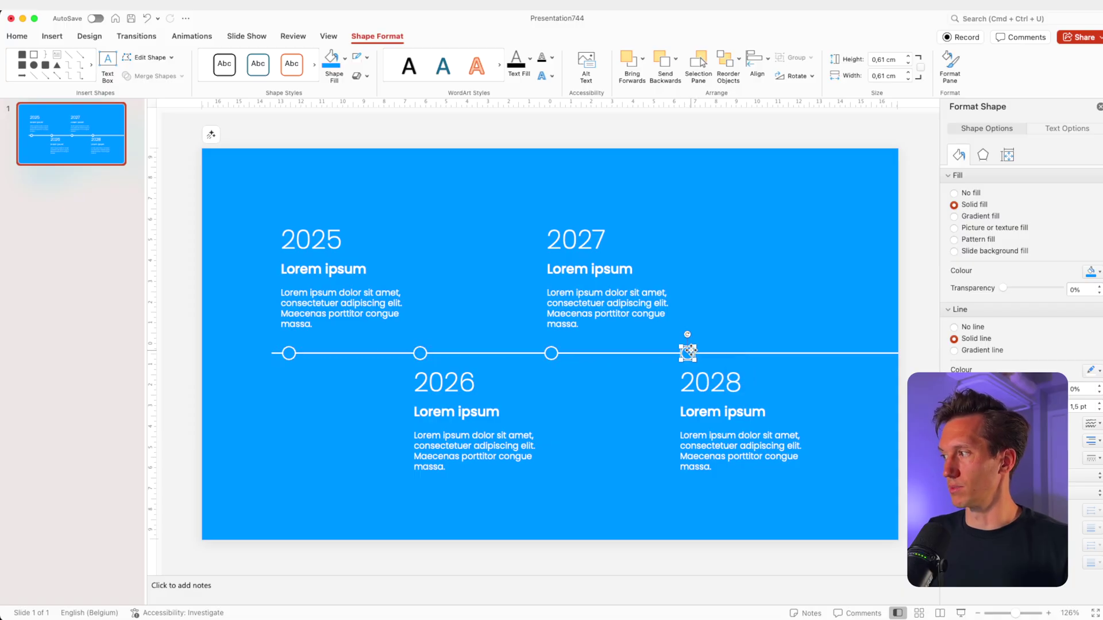
click(632, 393)
Shorten the line so it starts at the first circle
click(311, 356)
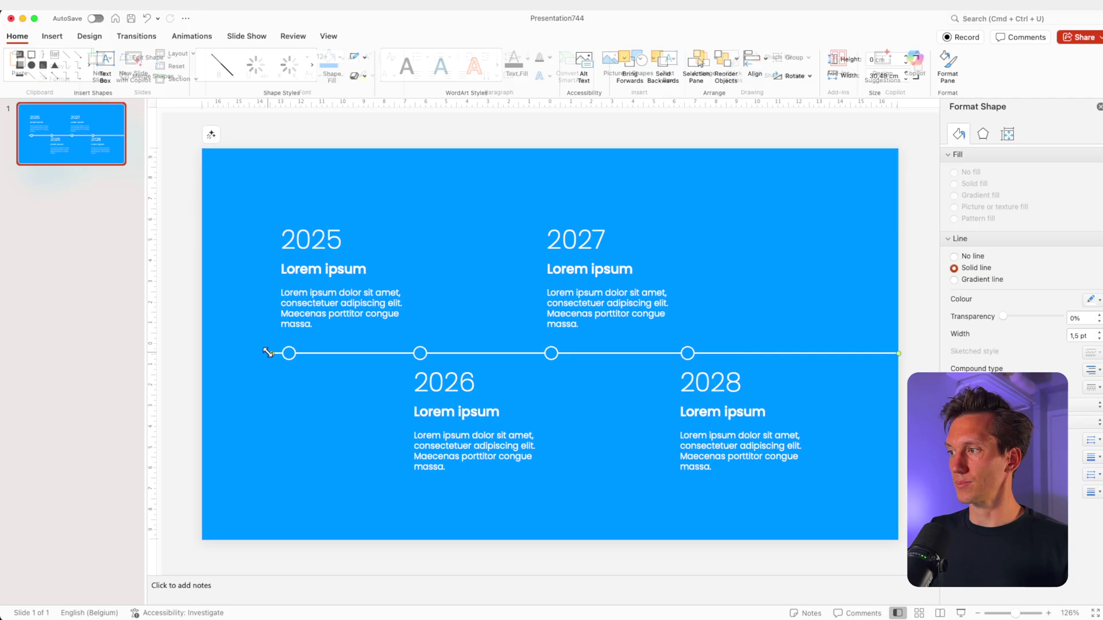
drag(271, 353, 288, 353)
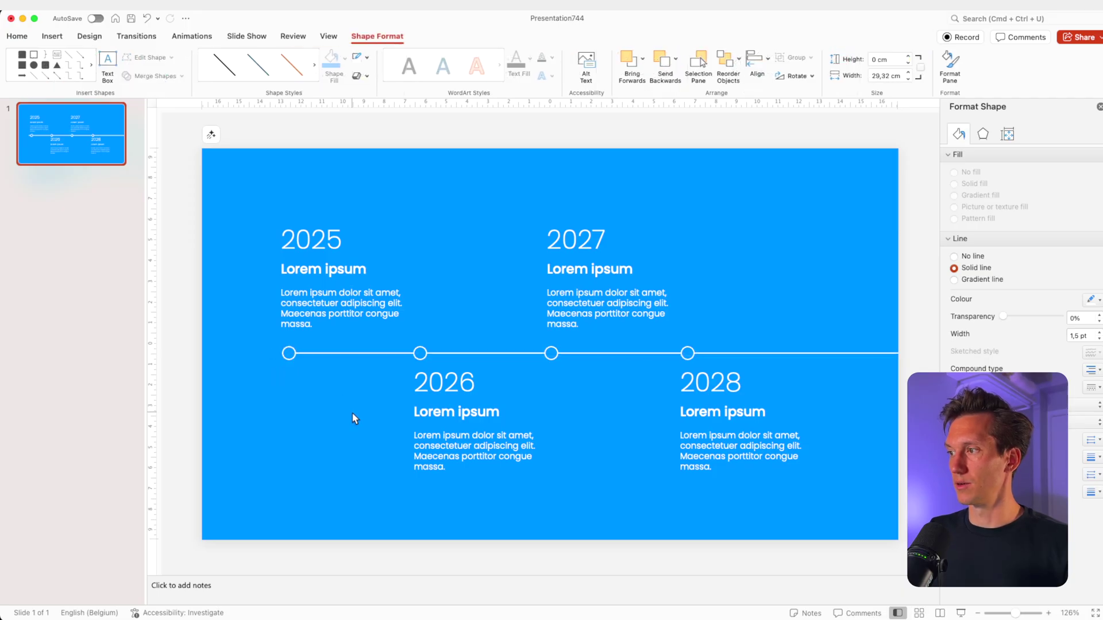
click(359, 415)
Move the lower blocks down and the upper blocks up, away from the line
click(499, 379)
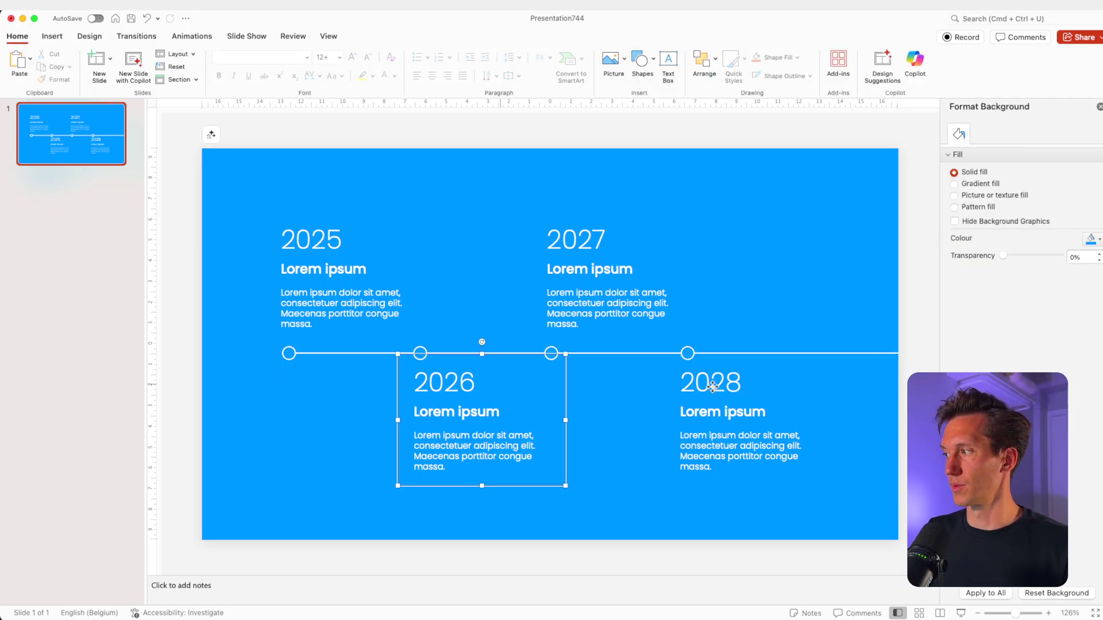
shift+click(741, 357)
drag(735, 356, 733, 370)
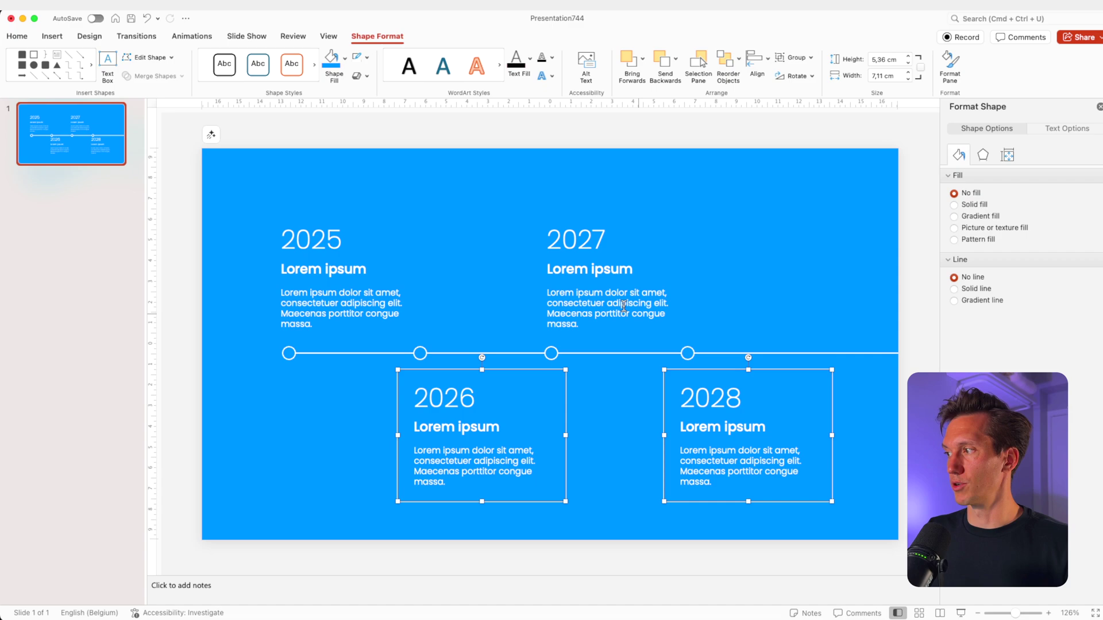
click(576, 284)
shift+click(379, 287)
drag(395, 334, 392, 327)
click(368, 424)
Duplicate slide 1, then make slide 2's line run from the left edge to the 2028 circle
right_click(56, 134)
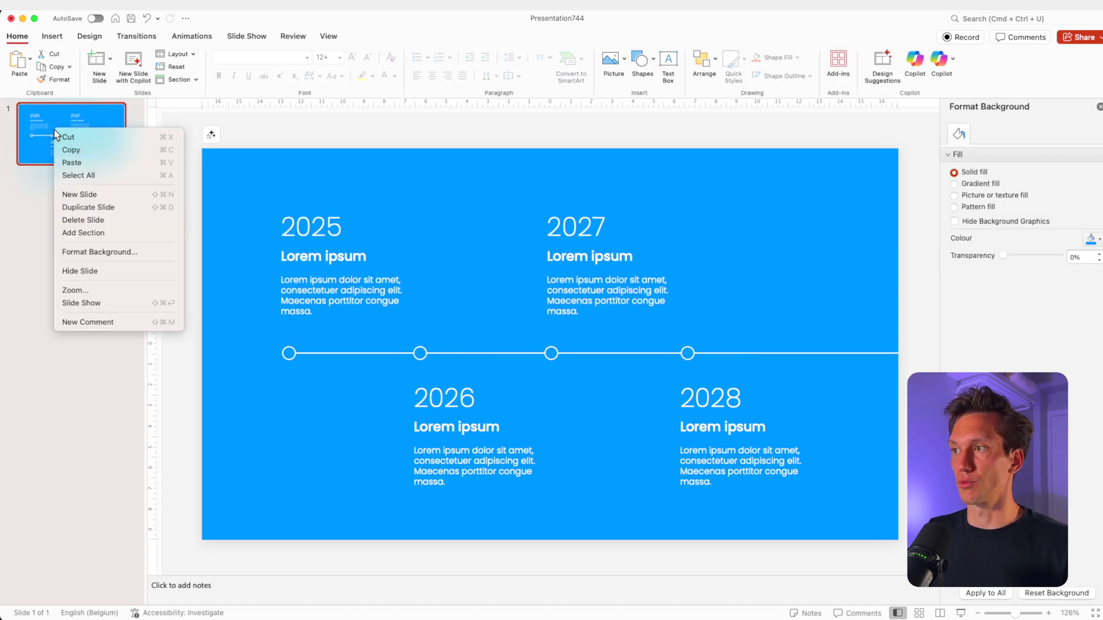
click(92, 208)
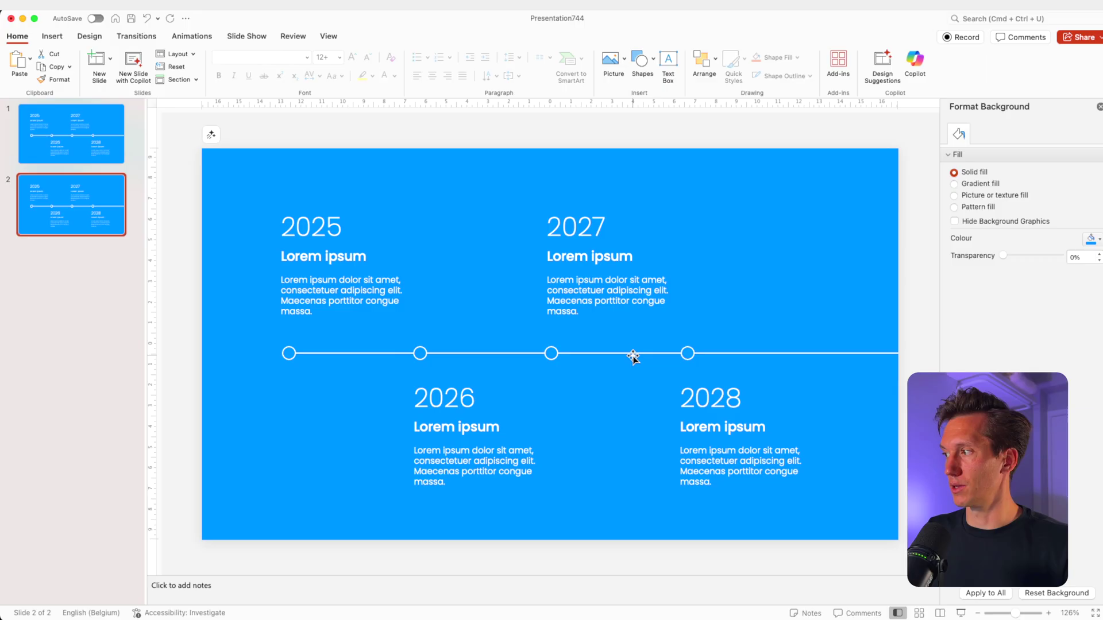
drag(632, 354, 539, 347)
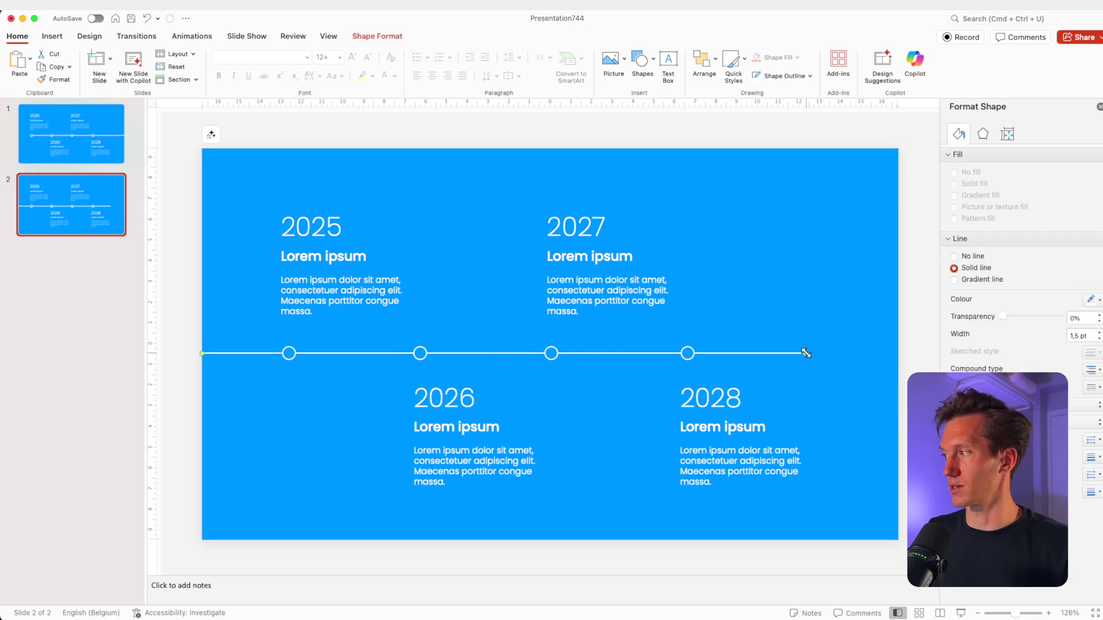
drag(806, 354, 687, 353)
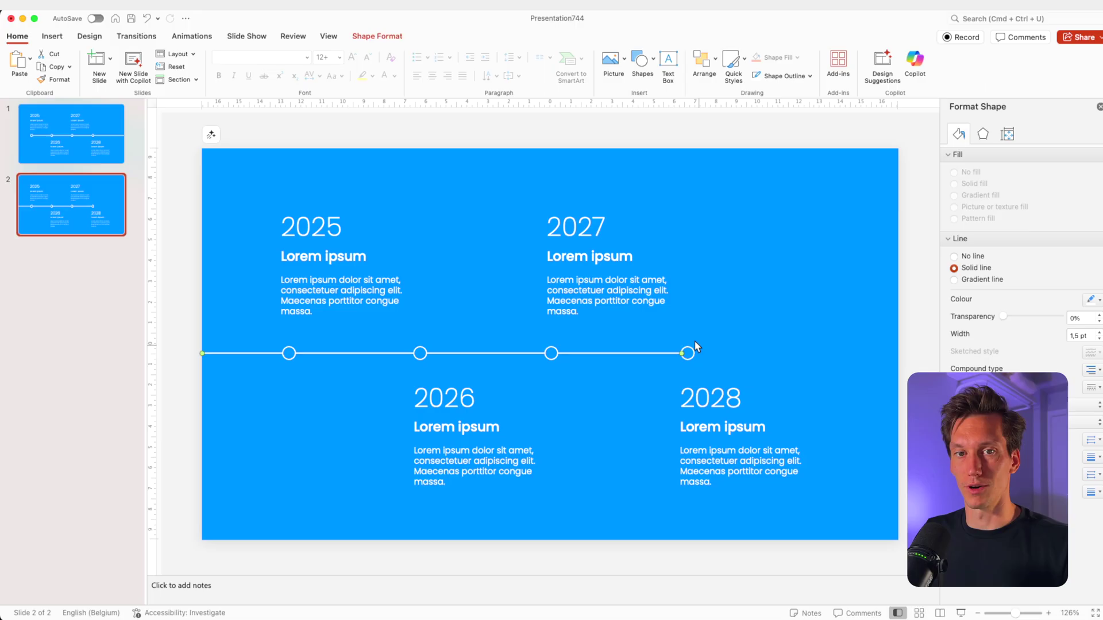
click(98, 147)
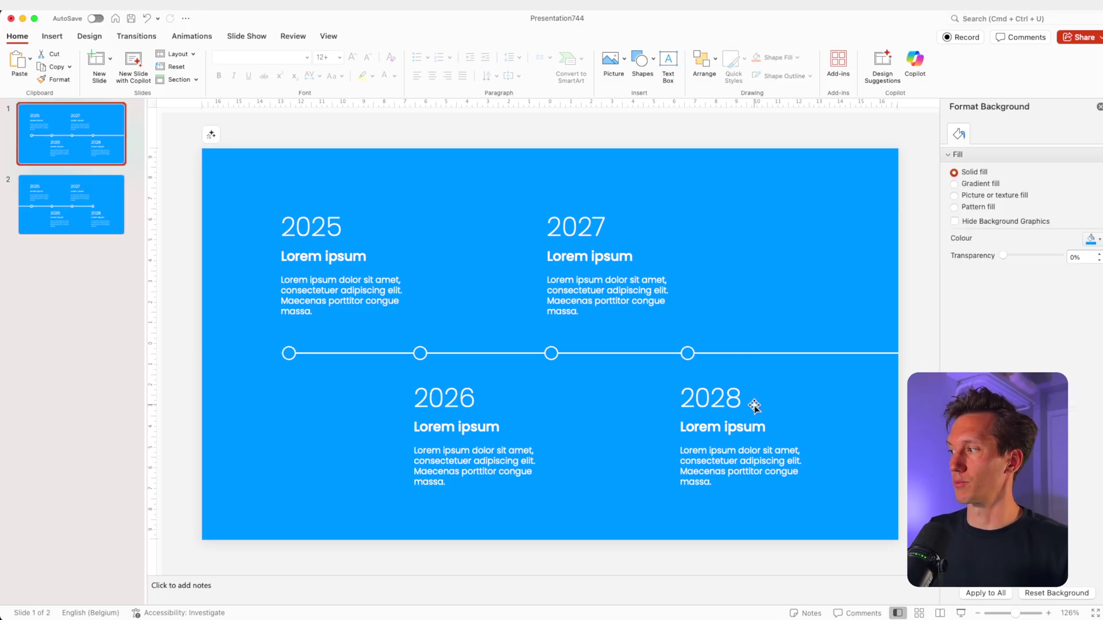
click(64, 197)
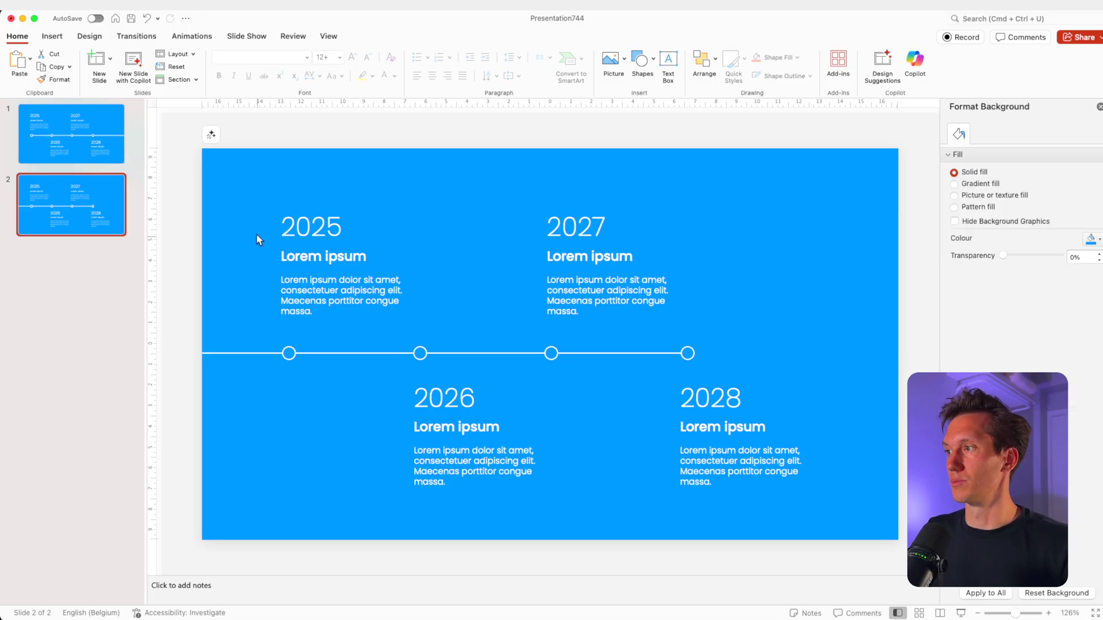
Retype slide 2's four year labels as 2029, 2030, 2031 and 2032
click(290, 225)
double_click(290, 223)
text(2029)
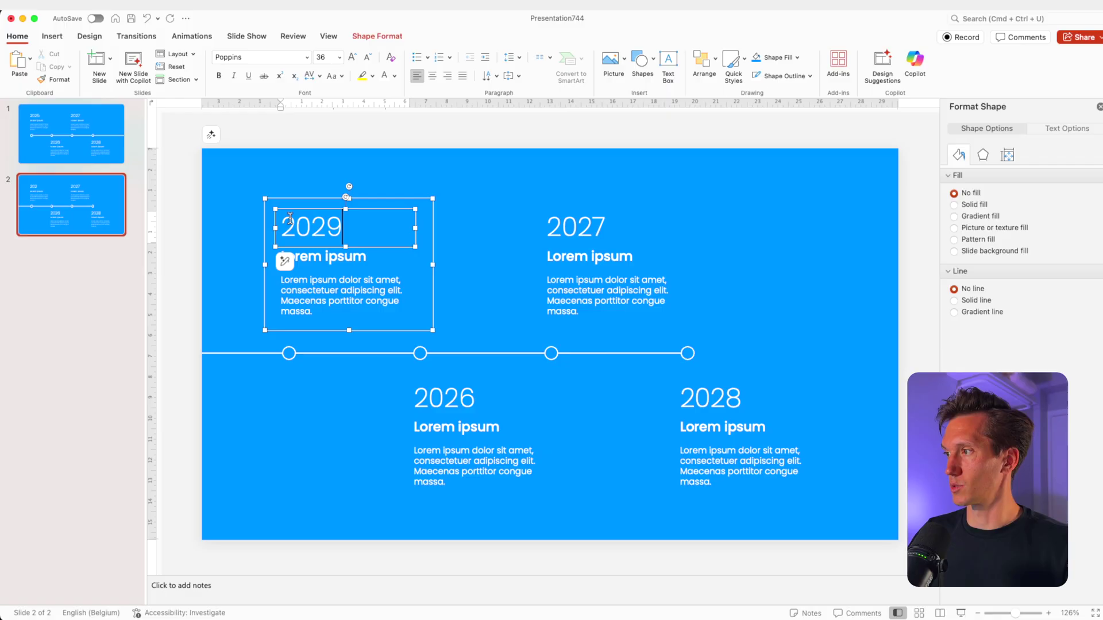
click(451, 397)
double_click(452, 397)
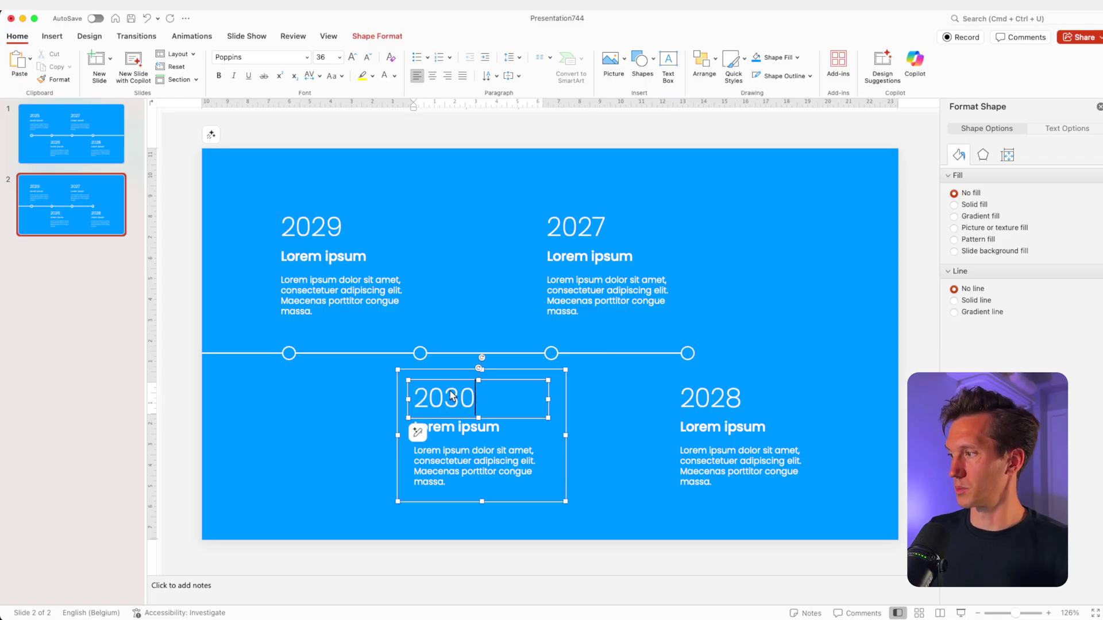
click(567, 235)
double_click(581, 228)
text(2031)
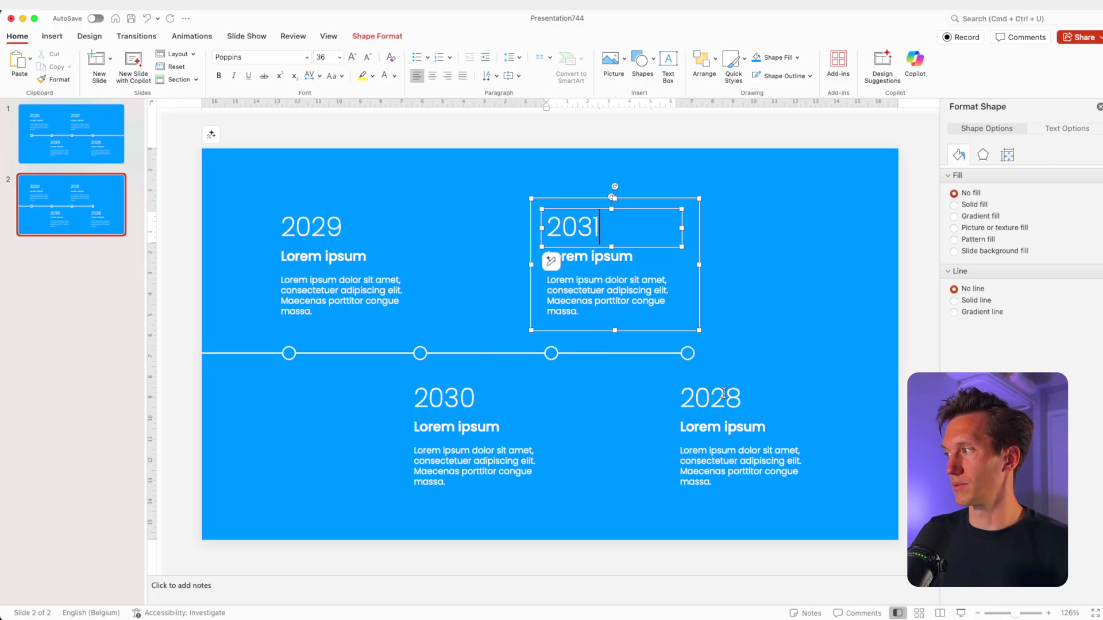
double_click(724, 392)
text(2032)
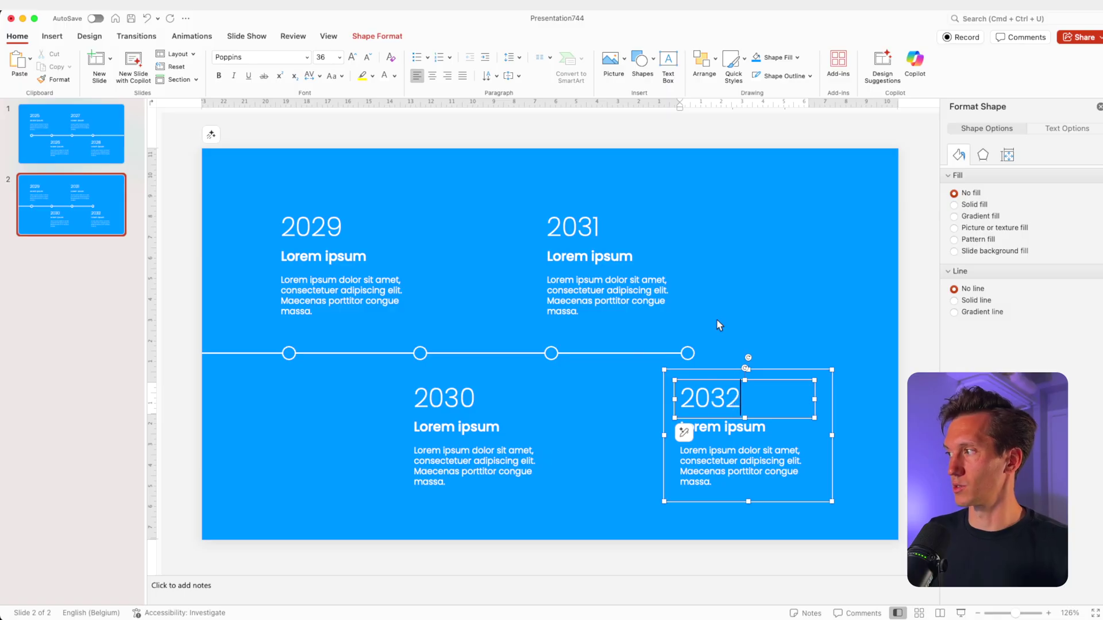
click(656, 197)
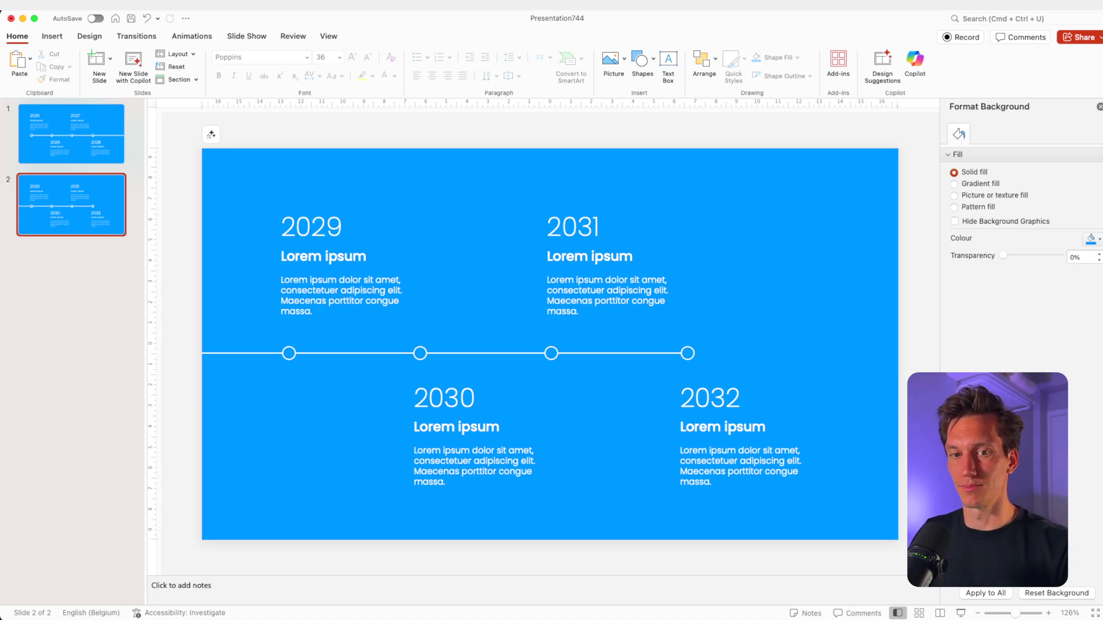
Paste a cloud on slide 1 at the bottom-left edge, plus a smaller copy between 2025 and 2027
click(82, 148)
key(super+v)
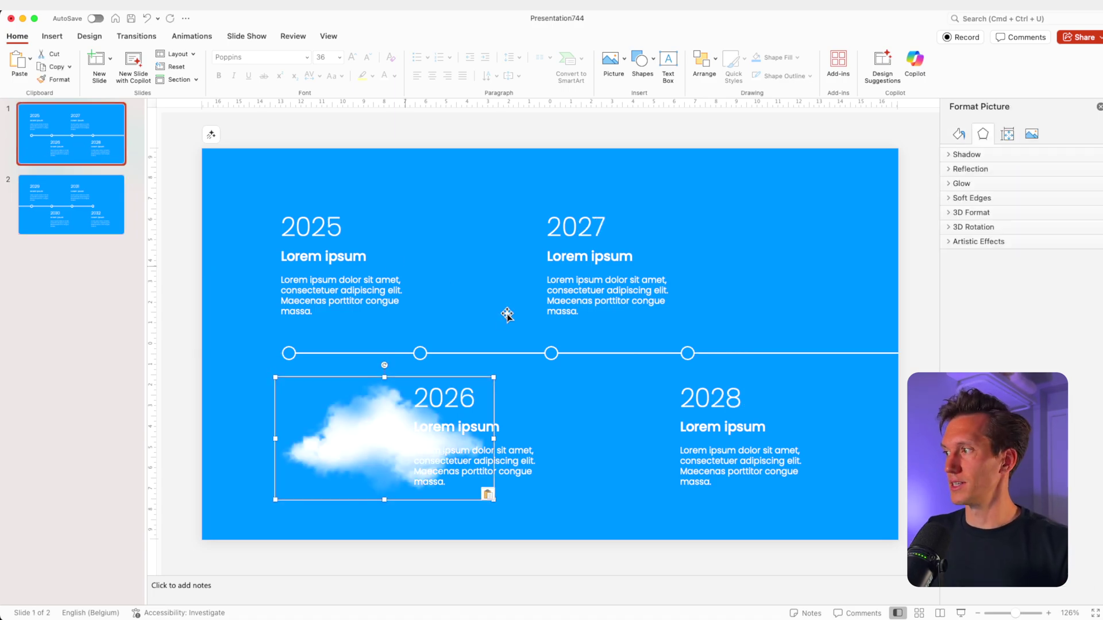
drag(491, 397, 273, 465)
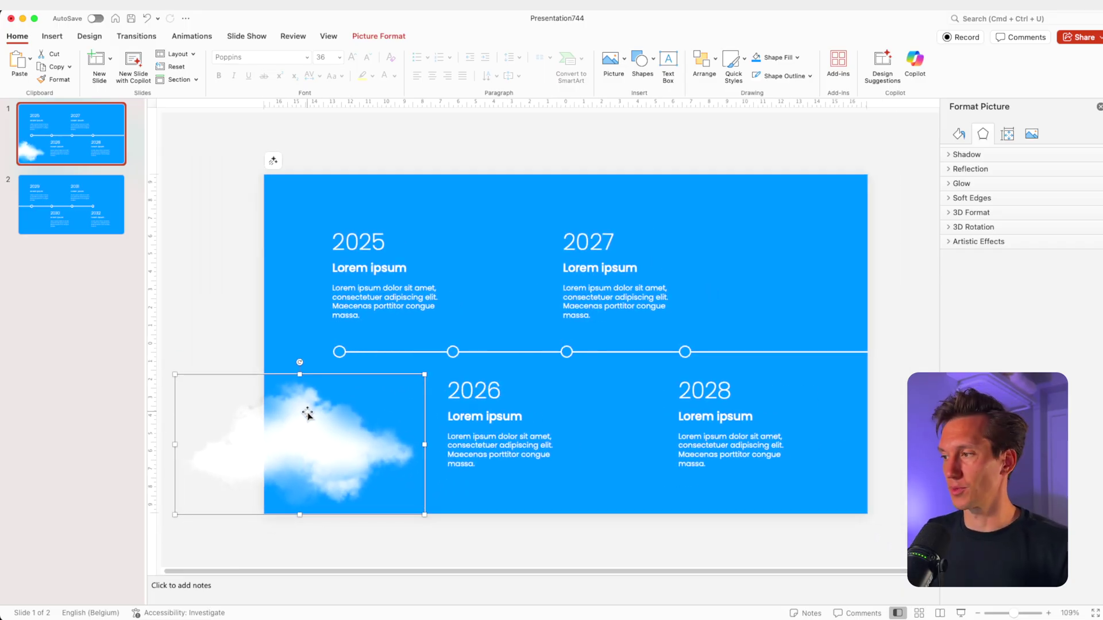
drag(308, 413, 743, 210)
drag(862, 165, 765, 217)
drag(705, 267, 783, 274)
Resize the top-right cloud and push it past slide 1's right edge
drag(854, 303, 942, 356)
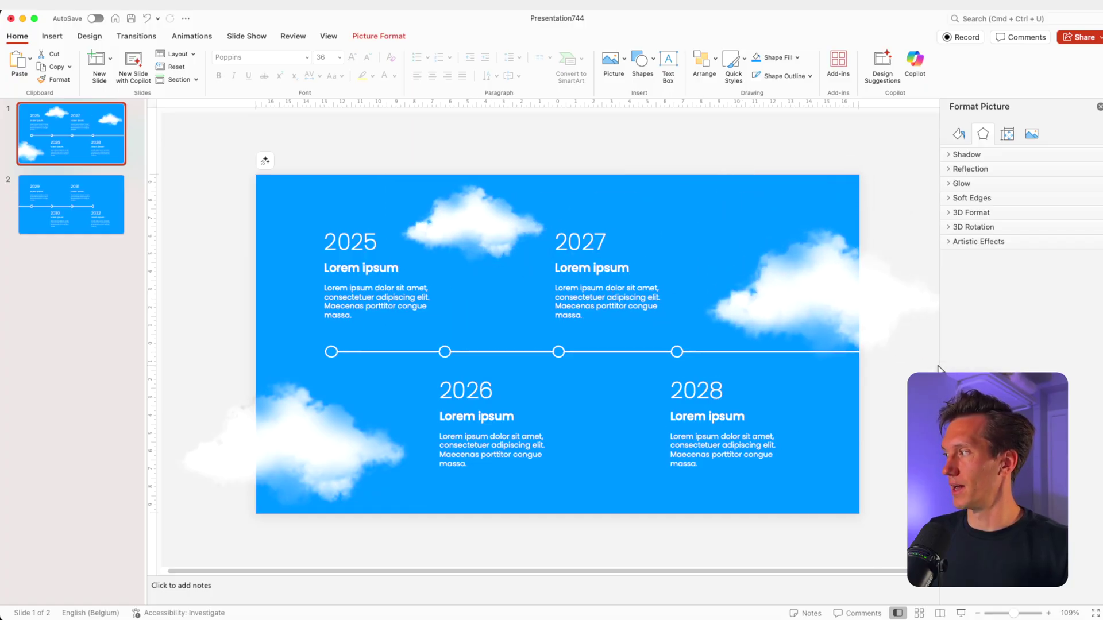
drag(845, 324, 823, 292)
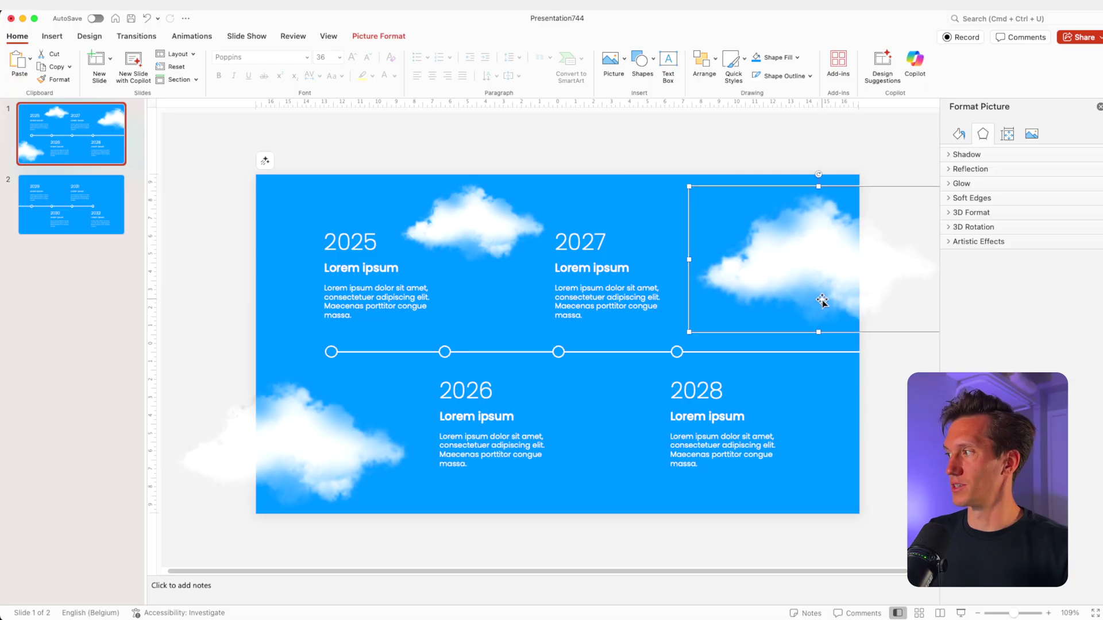
scroll(823, 297, down, 2)
drag(888, 203, 839, 235)
drag(757, 294, 790, 276)
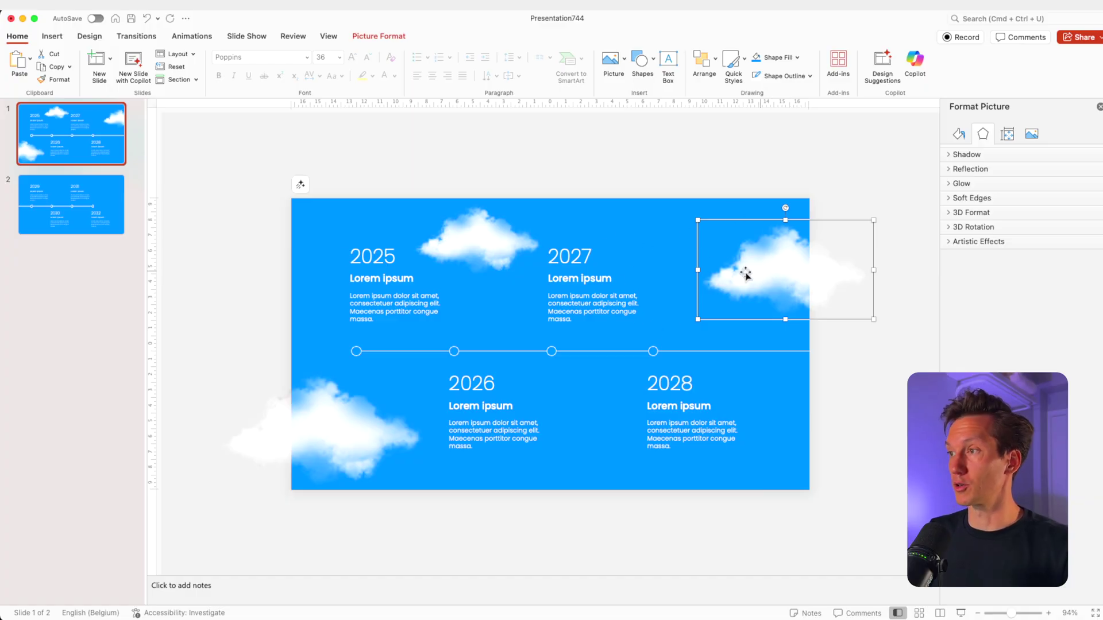
Paste a cloud onto slide 2, crop it, and place it at the left edge behind 2029
click(68, 211)
key(super+v)
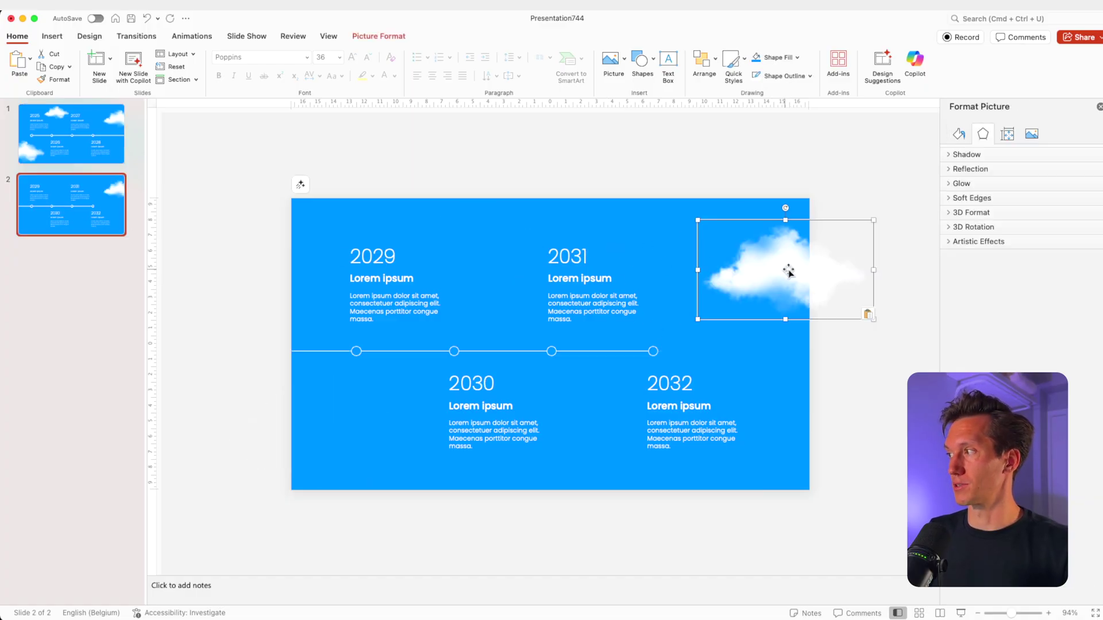
double_click(707, 269)
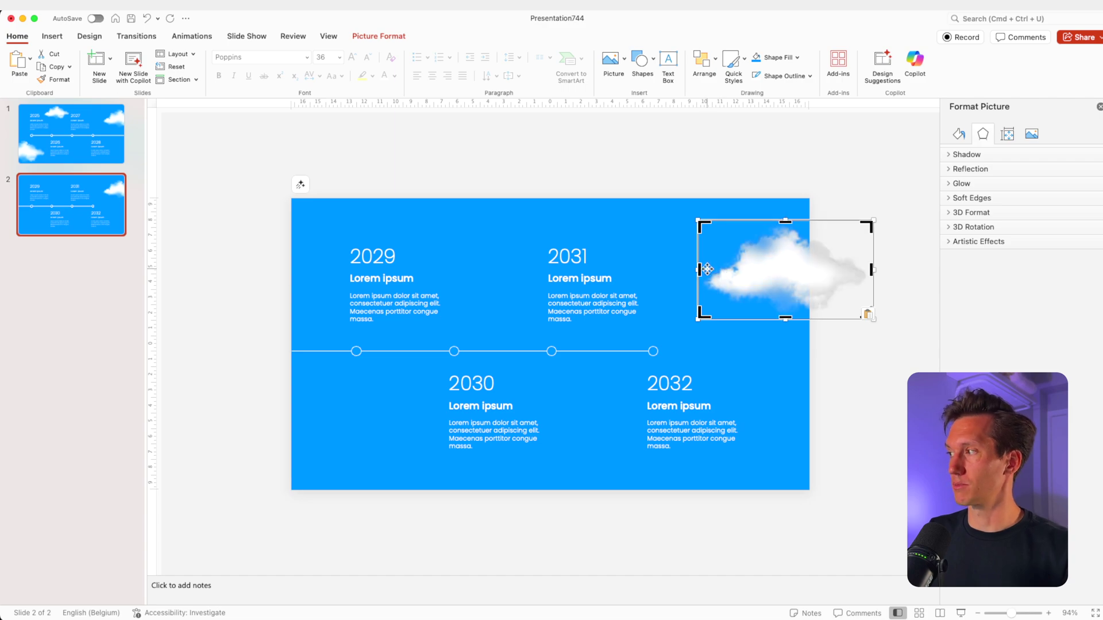
click(838, 253)
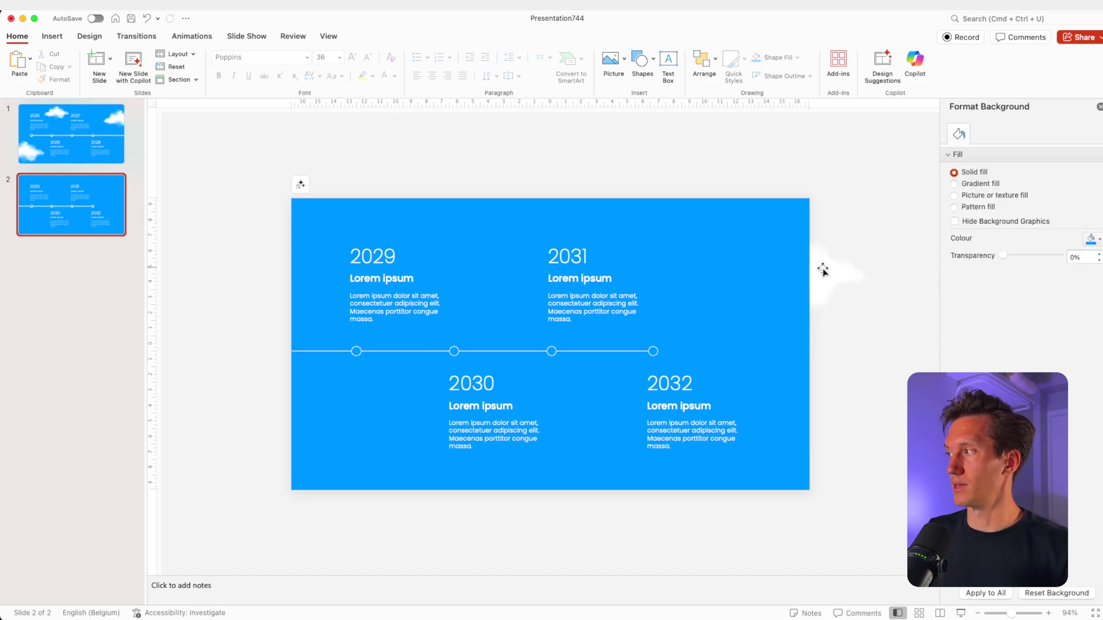
drag(823, 269, 313, 280)
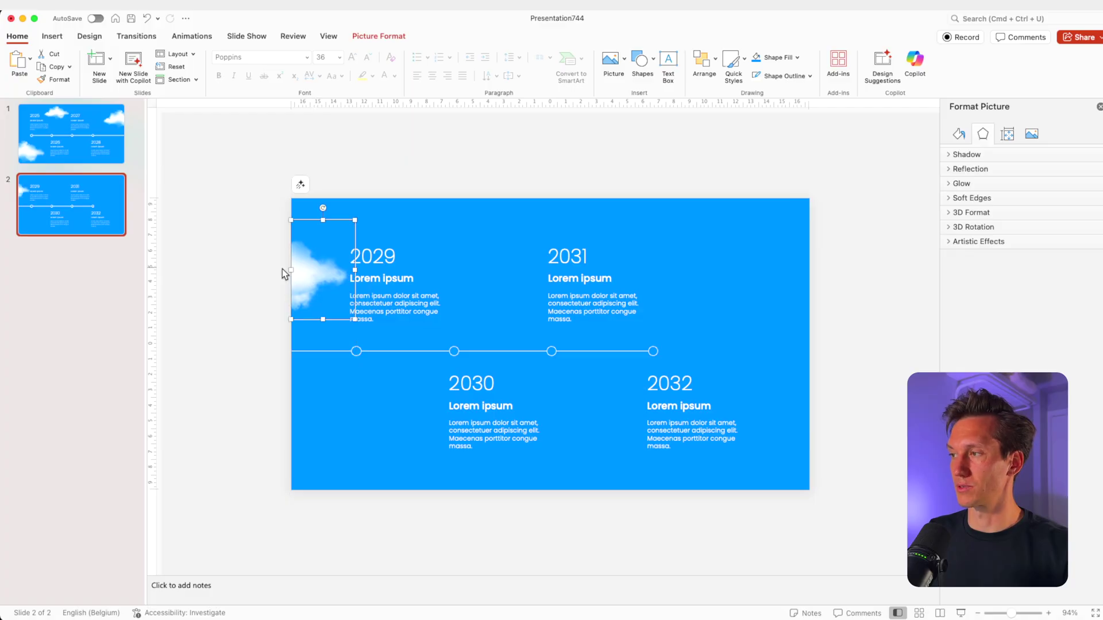
click(281, 270)
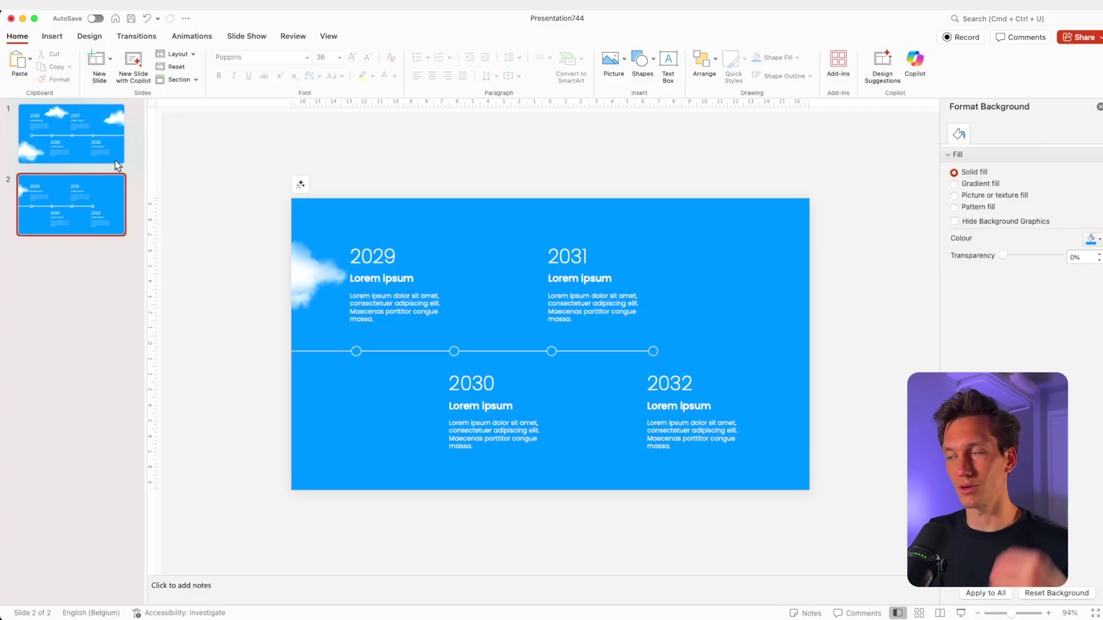
Copy slide 1's bottom-left cloud to slide 2's lower-left, and add an enlarged copy beside 2031
key(Up)
click(335, 446)
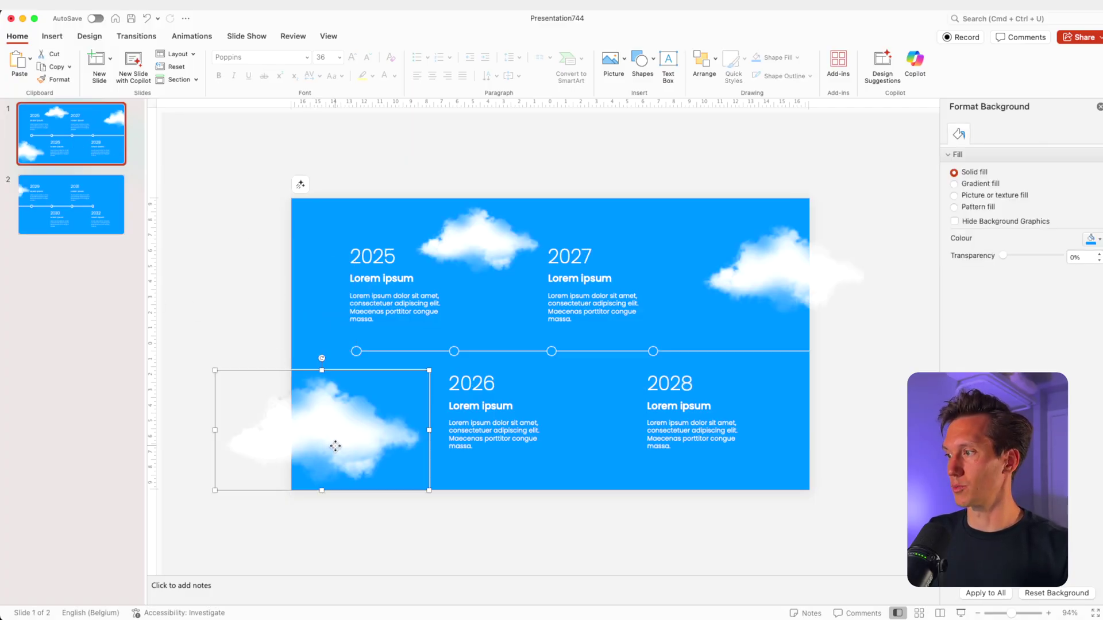
click(31, 197)
key(super+v)
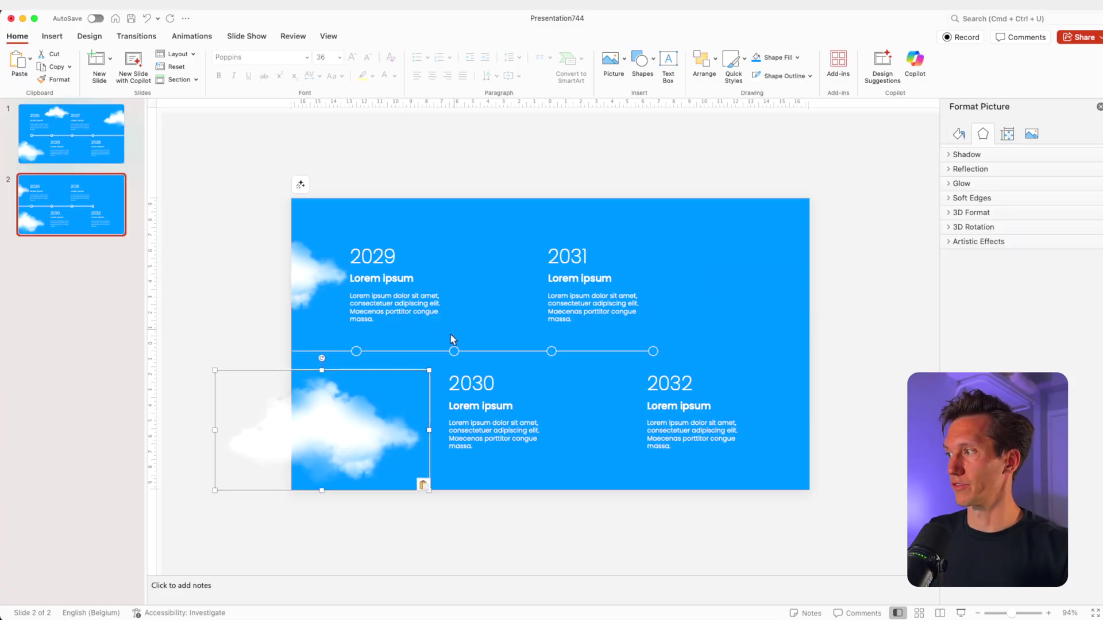
drag(428, 373, 350, 414)
drag(286, 453, 369, 426)
drag(438, 391, 428, 400)
drag(369, 438, 730, 260)
drag(780, 286, 844, 326)
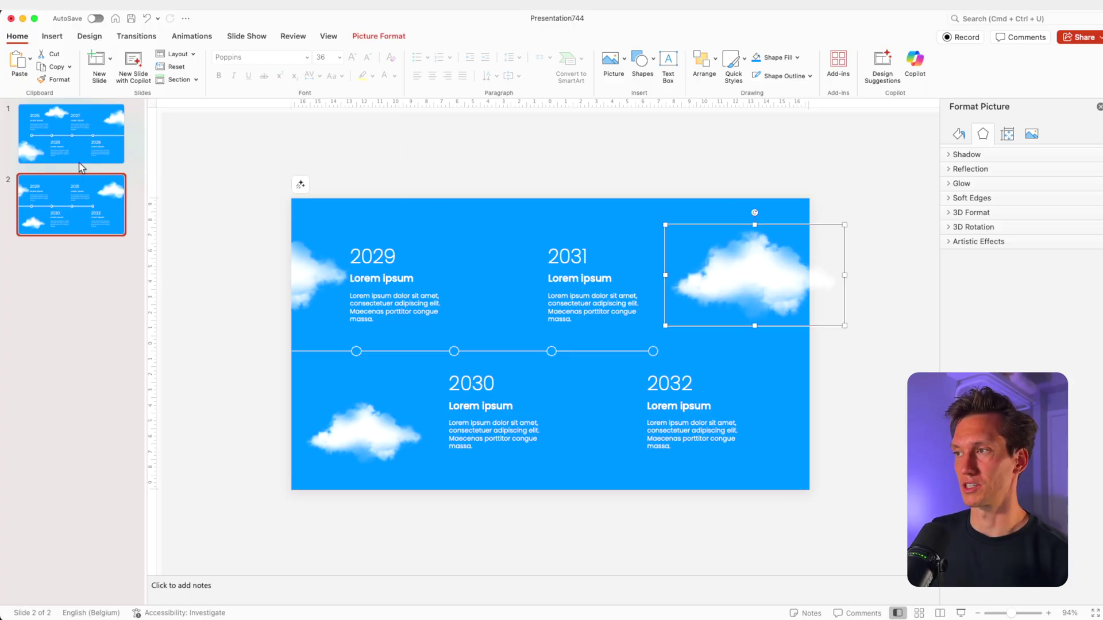
Give slide 2 a Push transition from the right lasting 02,00 seconds
click(71, 224)
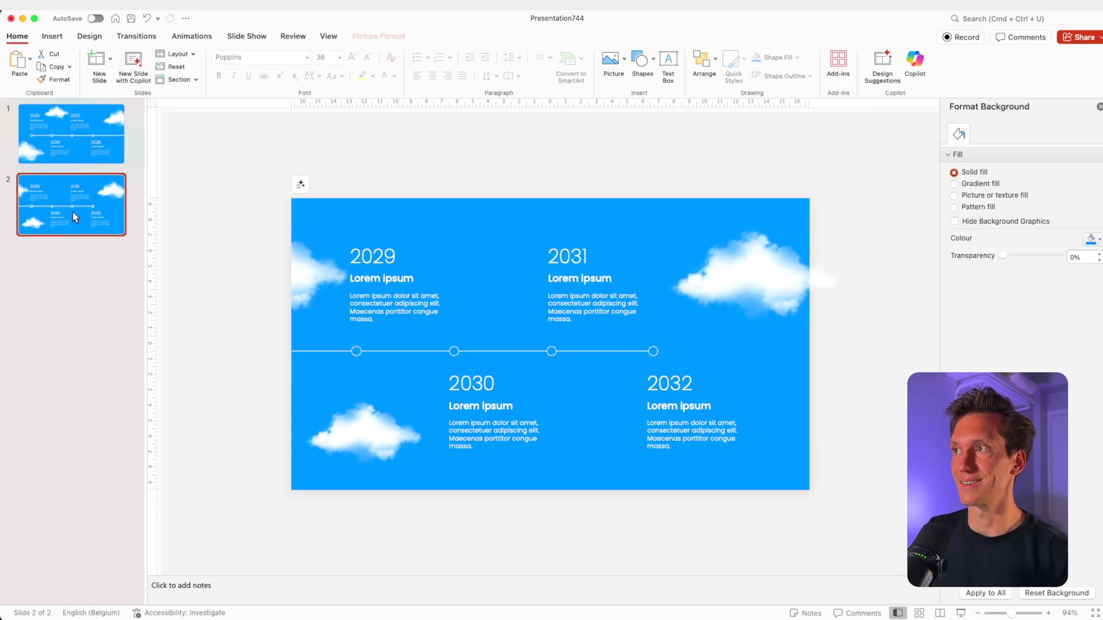
click(138, 38)
click(240, 62)
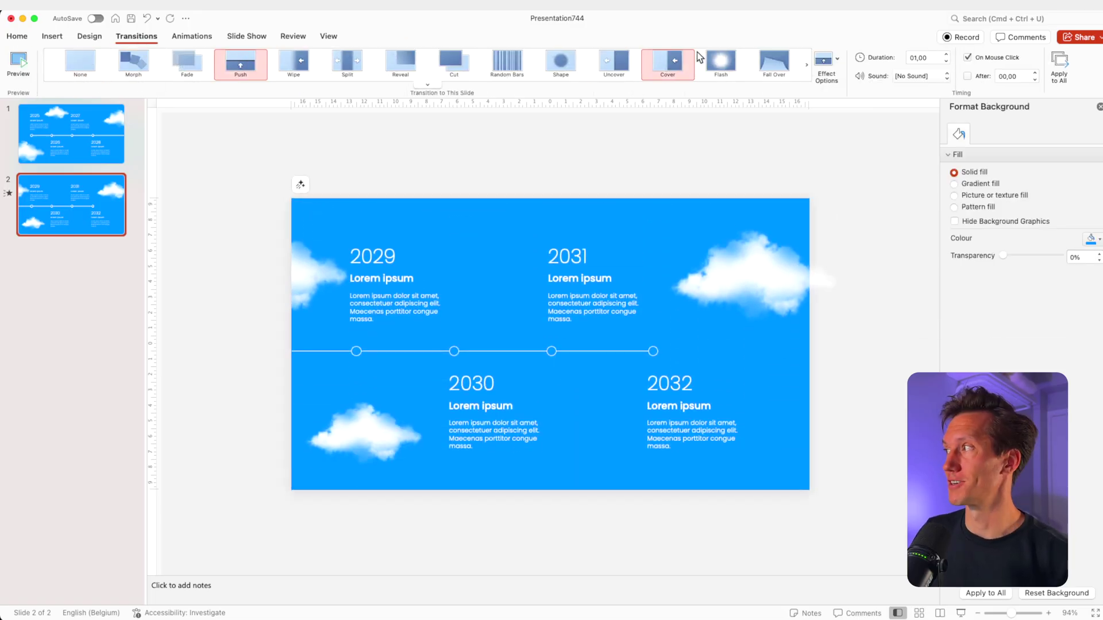
click(825, 60)
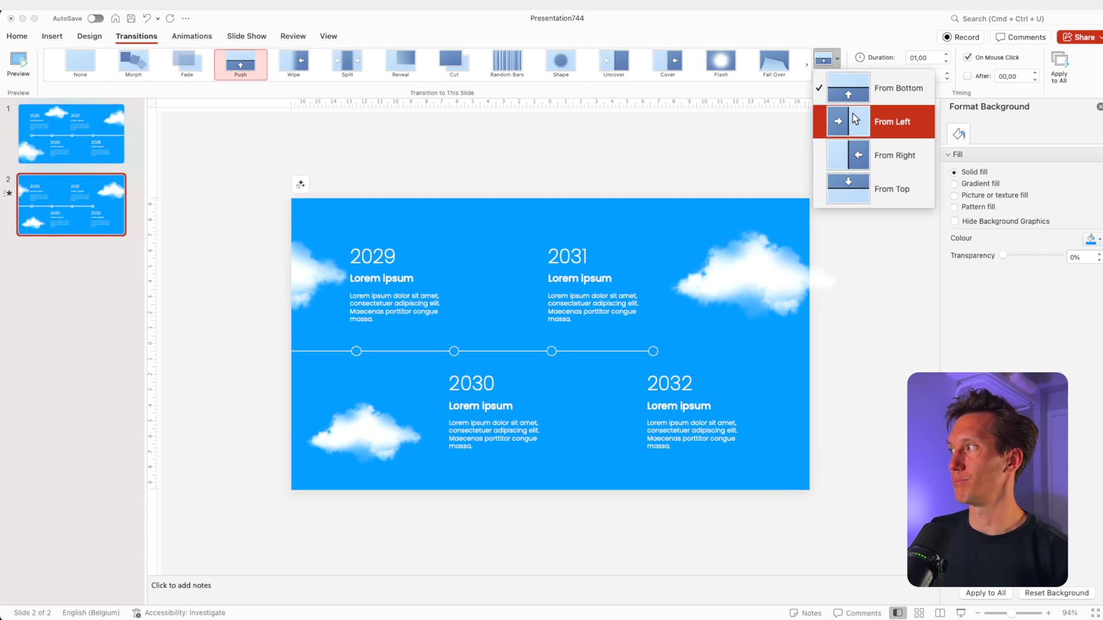
click(870, 155)
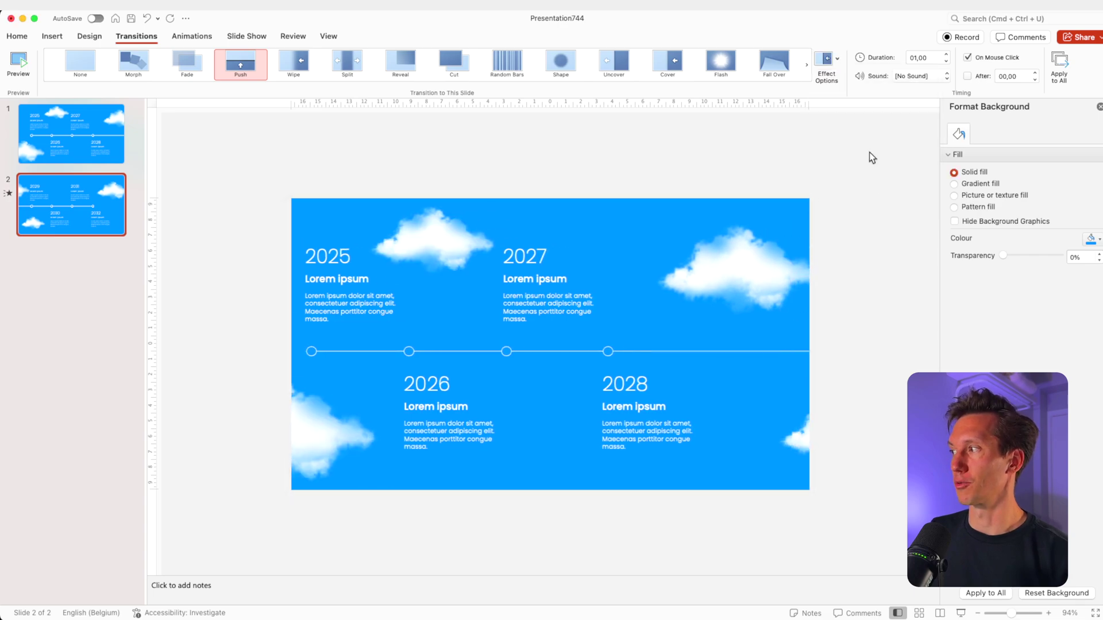
double_click(922, 59)
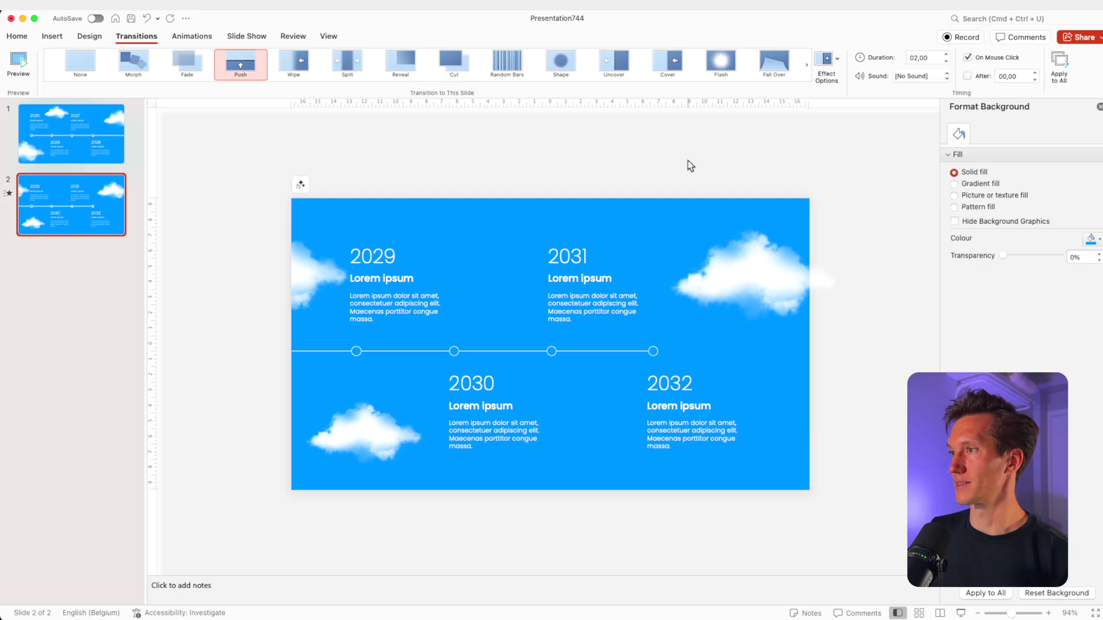
Return to slide 1, which has no transition
click(82, 119)
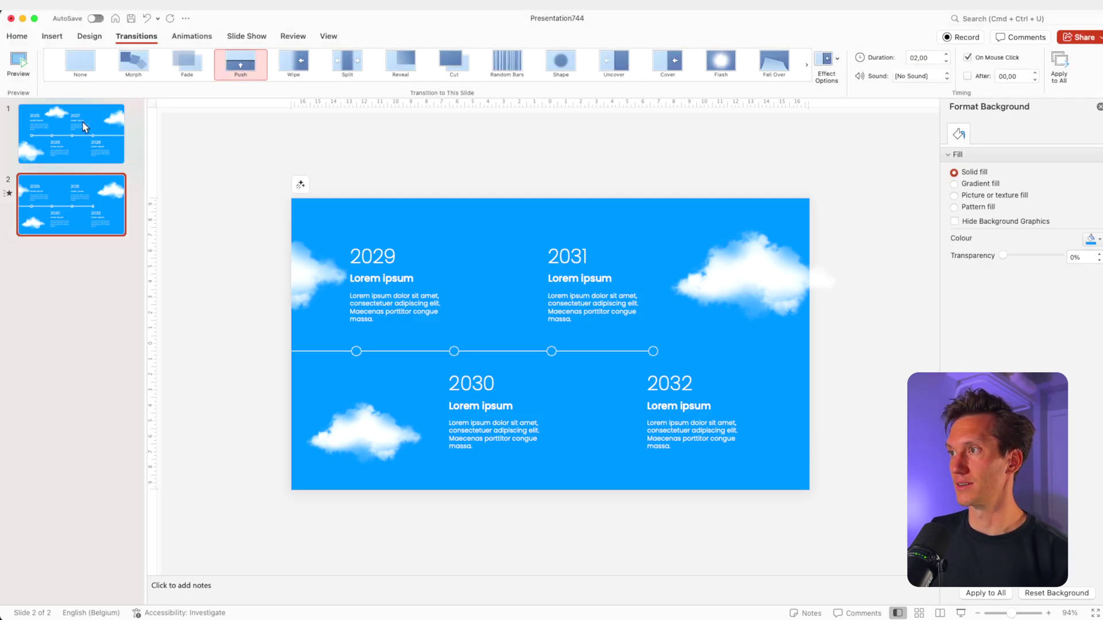